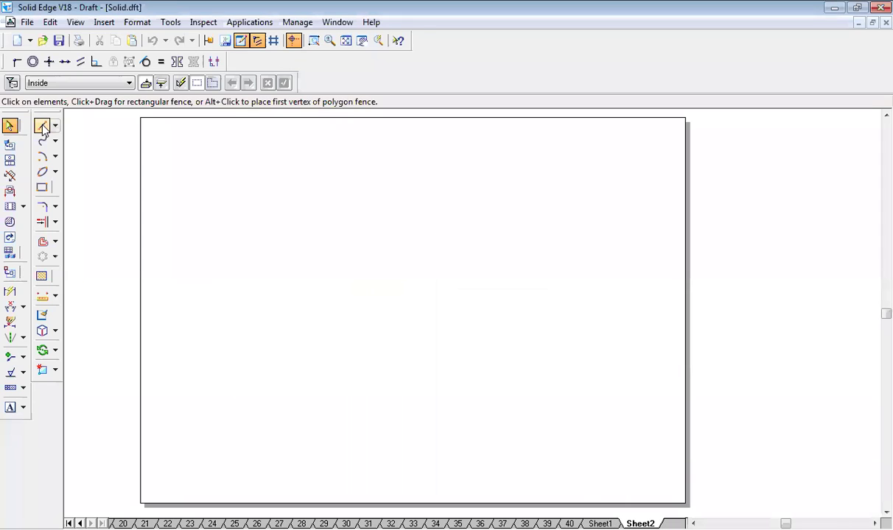
Step: Draw a horizontal reference line across the full width of the sheet, using a continuous 0.15 mm wide line
click(42, 127)
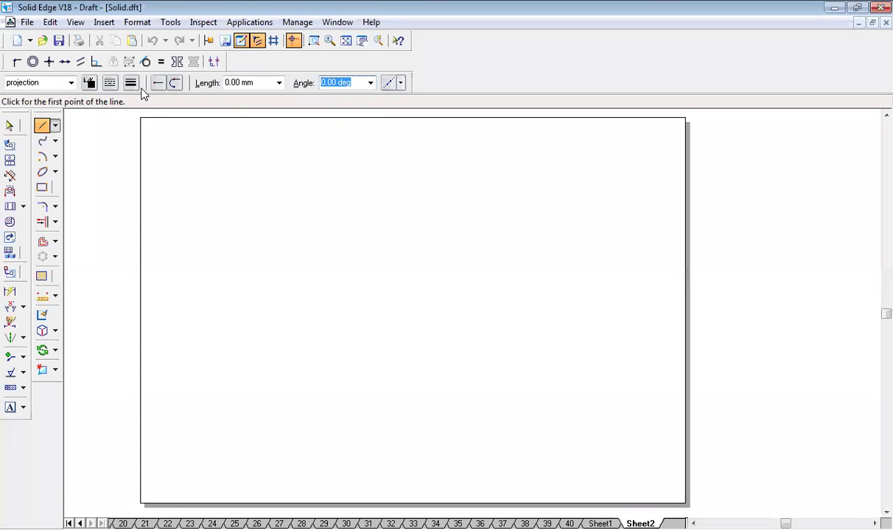
click(131, 83)
text(0.)
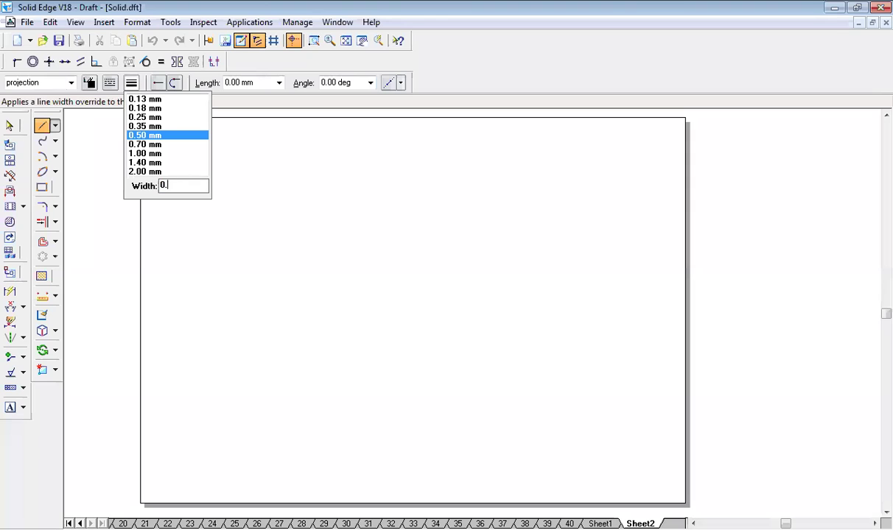
text(15)
key(Return)
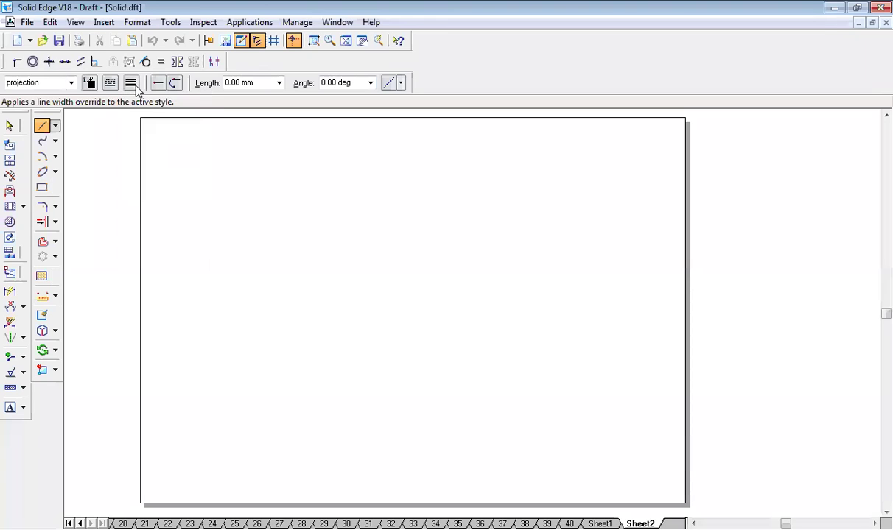
click(111, 83)
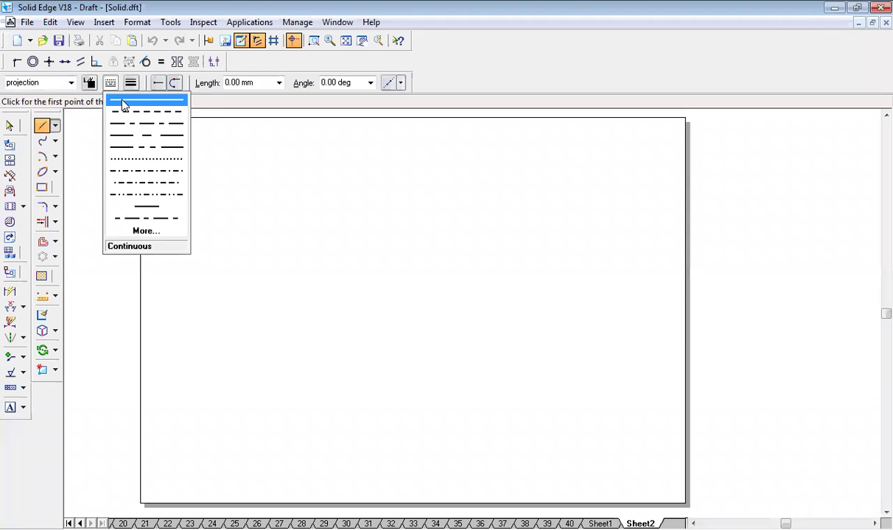
click(123, 102)
click(142, 301)
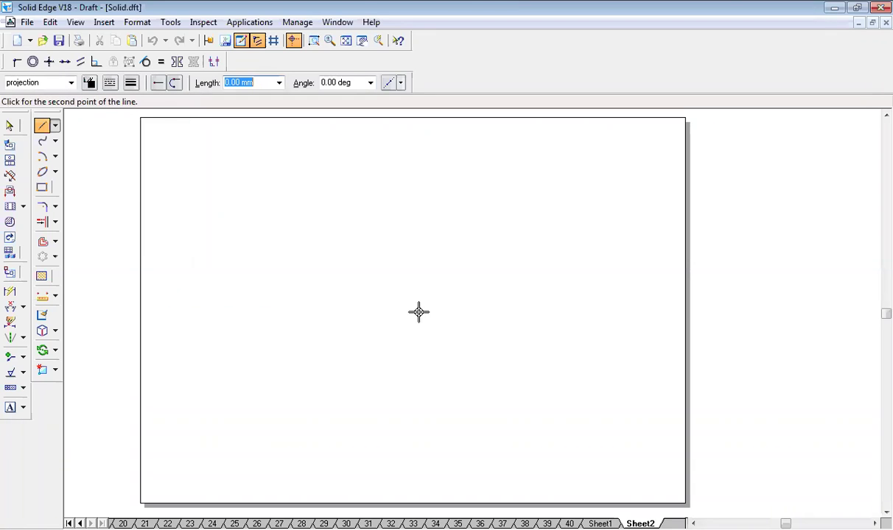
click(677, 301)
key(Escape)
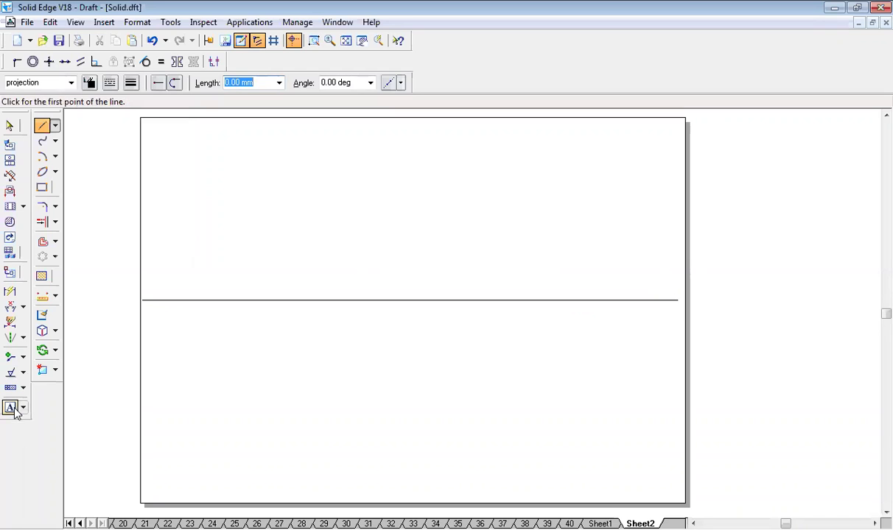
Step: Label the reference line's ends just below it, X at the left end and Y at the right end
click(10, 411)
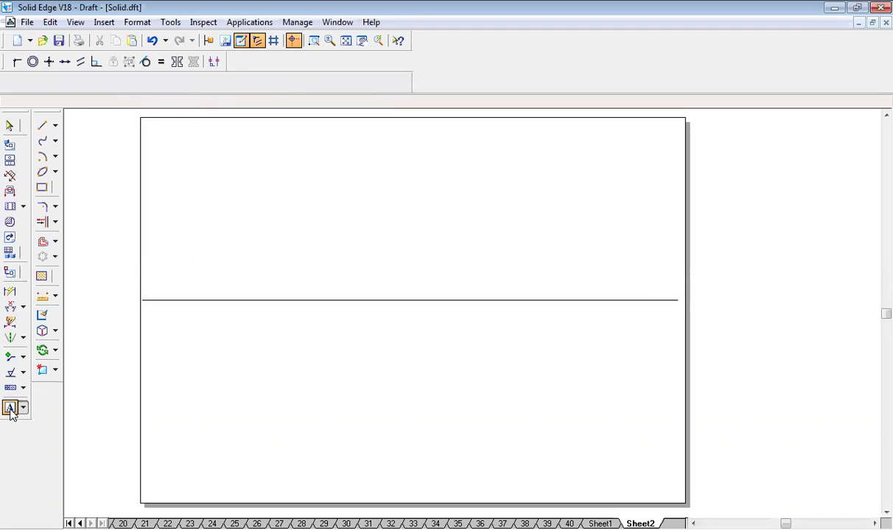
click(151, 316)
text(x)
click(668, 313)
text(Y)
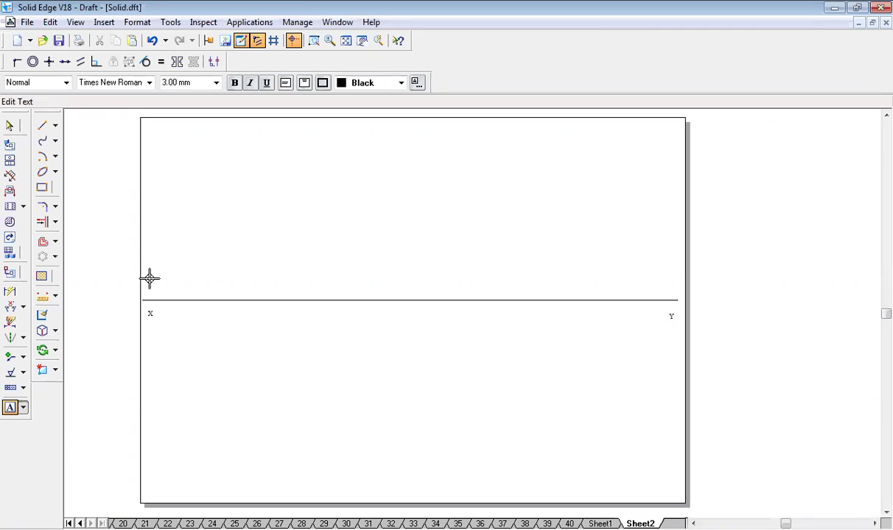
Step: Mark the planes near the reference line's X end with the text VP above the line and HP below it
click(168, 287)
text(VP)
click(165, 319)
text(HP)
Step: Draw a 30 mm by 30 mm square rotated 45° below the reference line, with a 0.50 mm line width
click(42, 187)
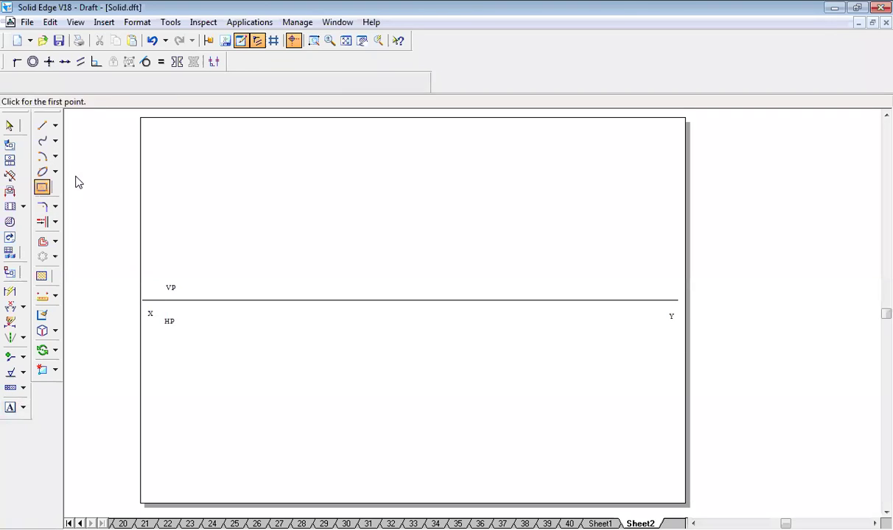
click(132, 84)
click(148, 136)
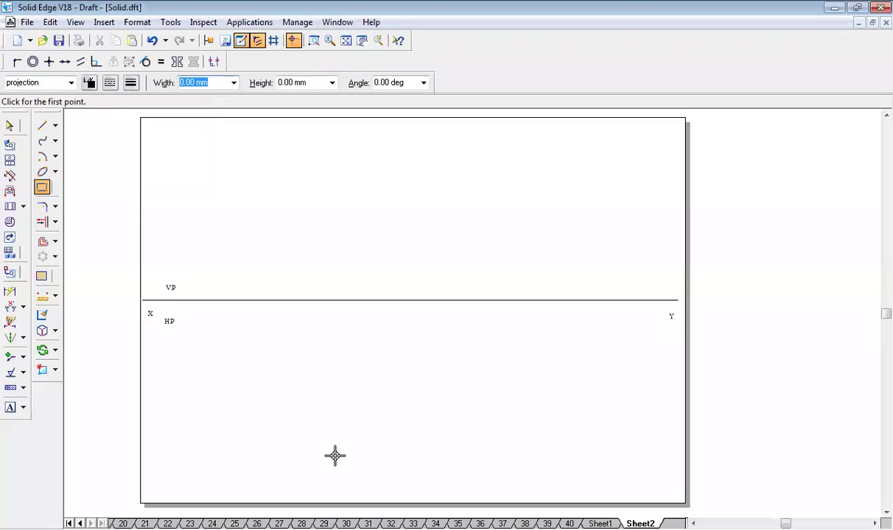
text(30)
key(Tab)
text(30)
key(Tab)
text(45)
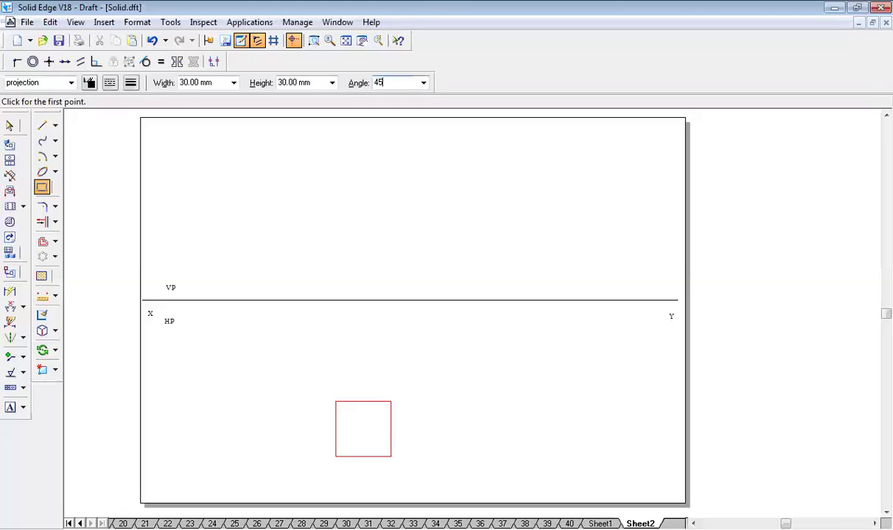
key(Tab)
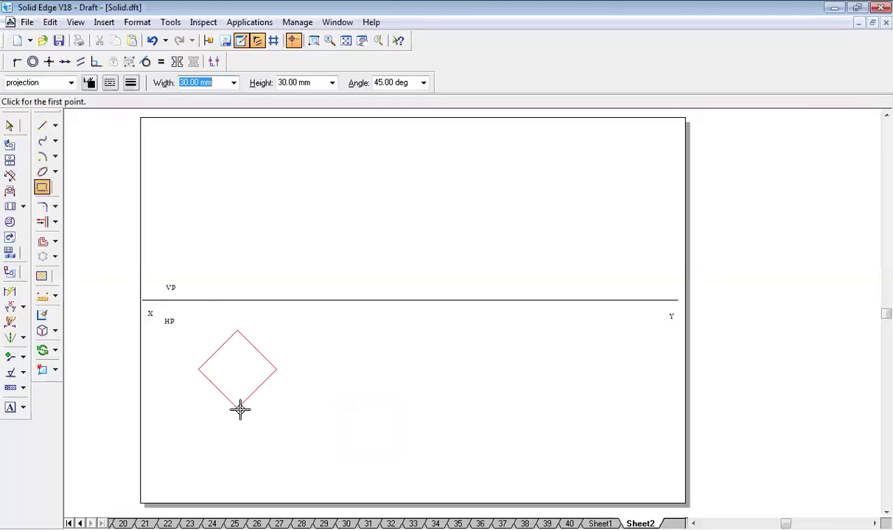
click(240, 409)
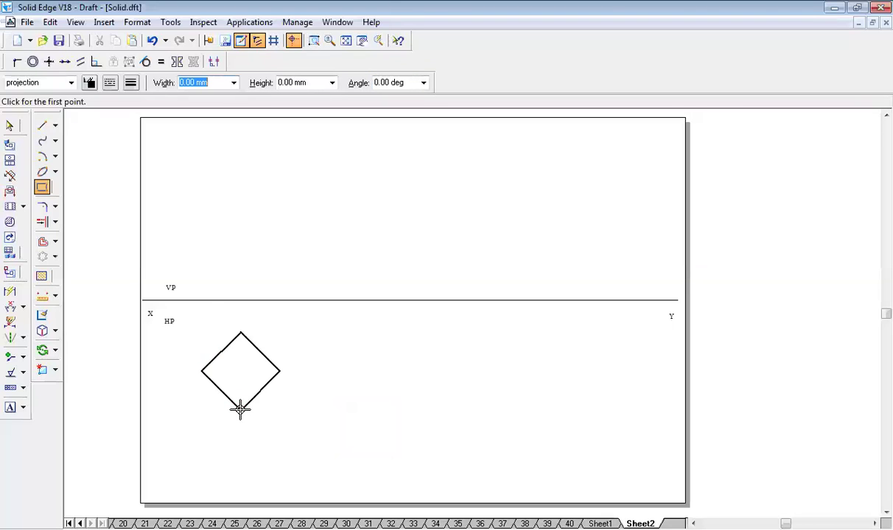
Step: Label the square's right corner a(a1) and its bottom corner b(b1)
click(11, 407)
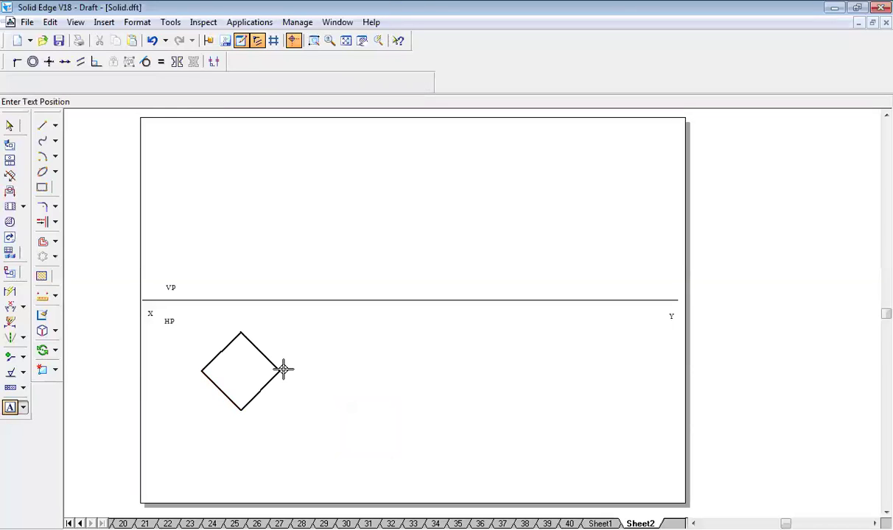
click(283, 369)
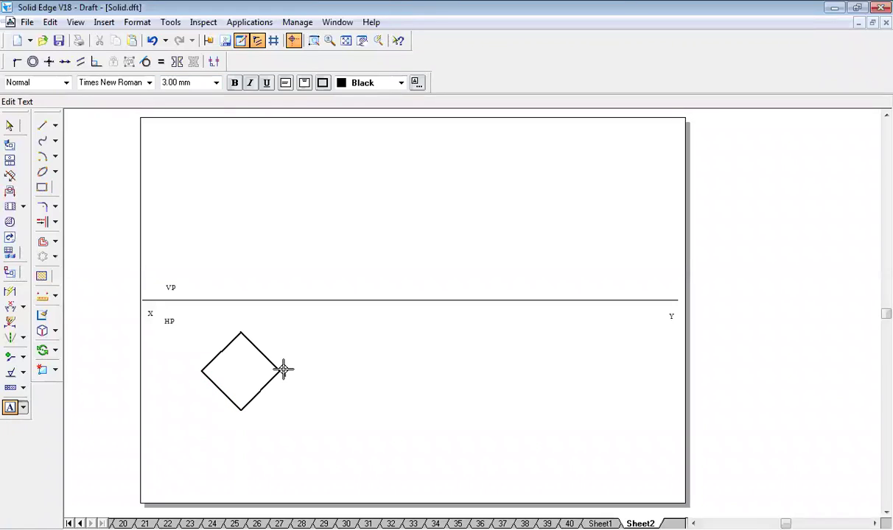
text(a(a1))
click(242, 419)
click(241, 419)
text(b(b1))
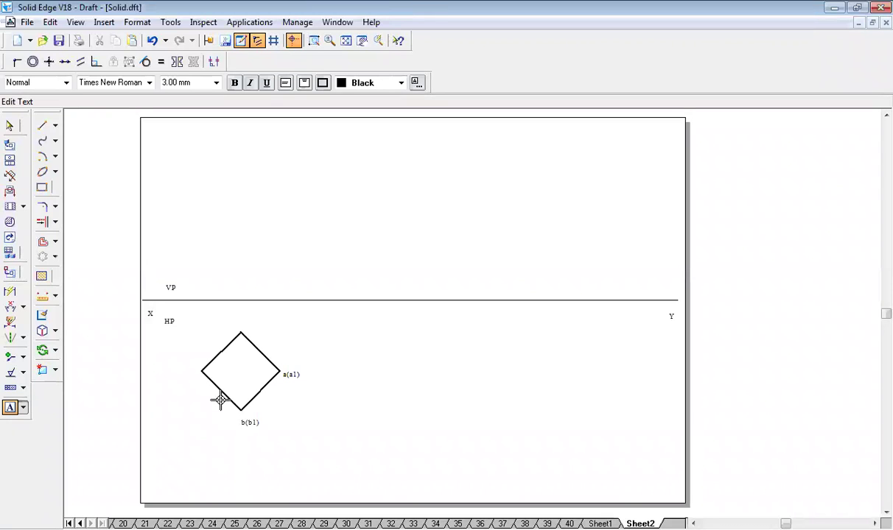
Step: Label the square's left corner c(c1), its top corner (d1) and its centre o(o1)
click(187, 368)
click(187, 369)
text(c(c1))
click(245, 325)
text((d1))
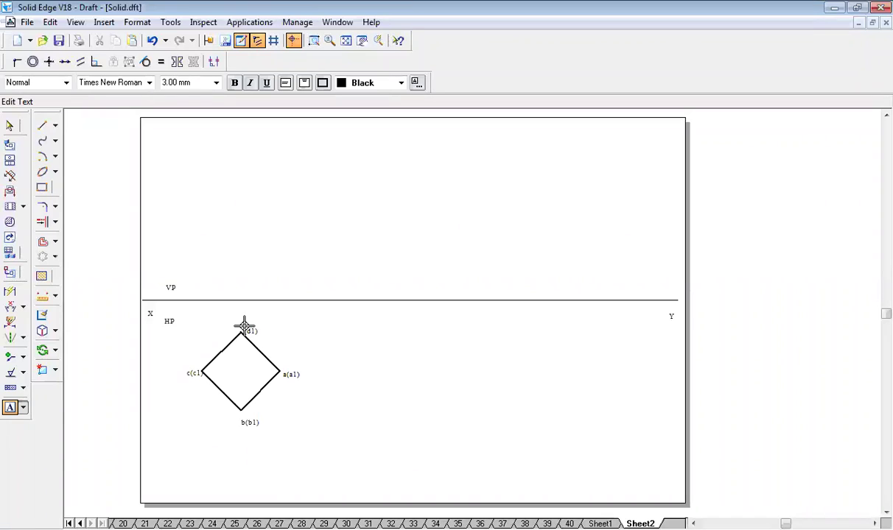
click(244, 371)
text((d1)
text())
Step: Draw both diagonals of the square, from c to a and from d to b, with a 0.05 mm line width
click(43, 127)
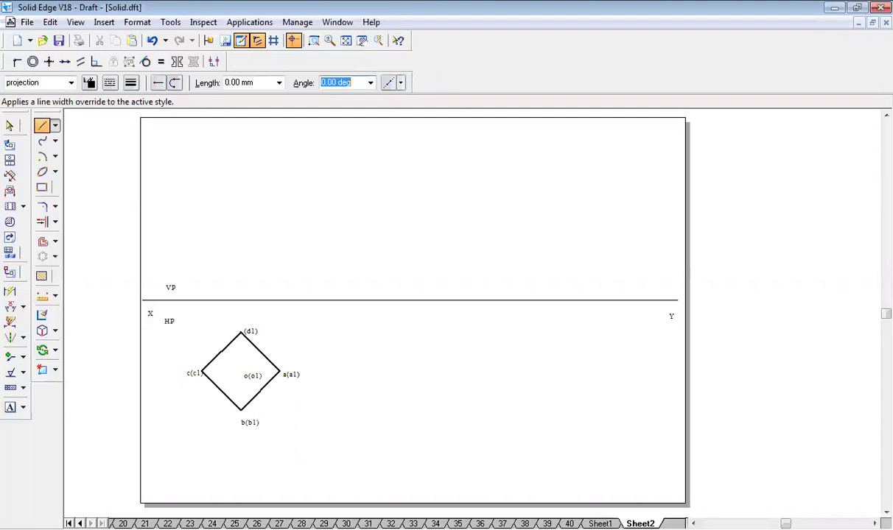
click(130, 83)
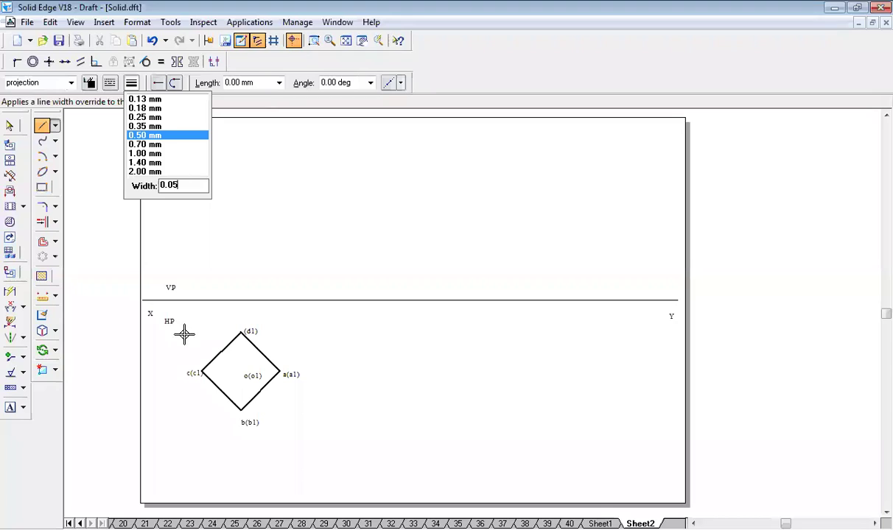
key(Return)
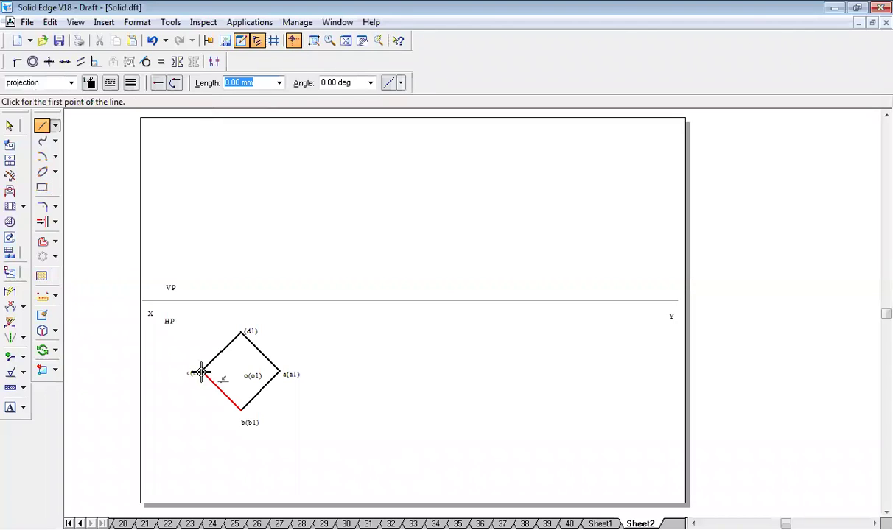
click(201, 373)
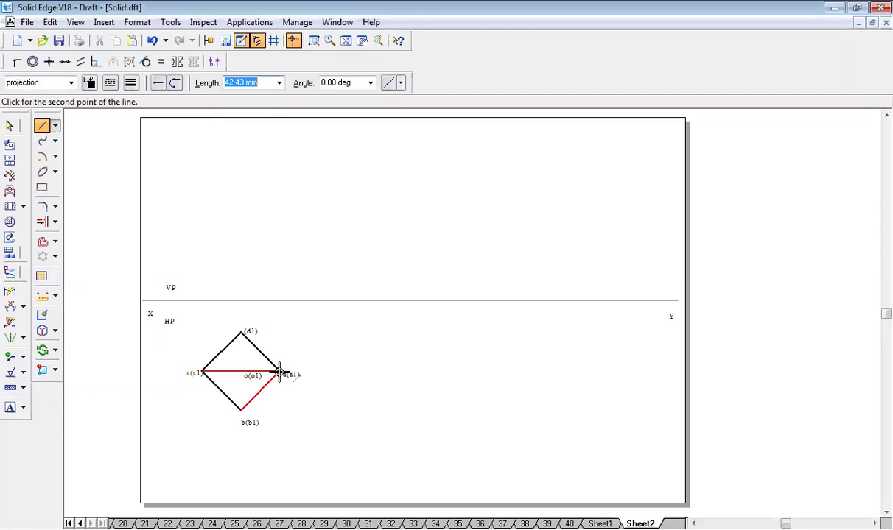
click(279, 373)
click(239, 324)
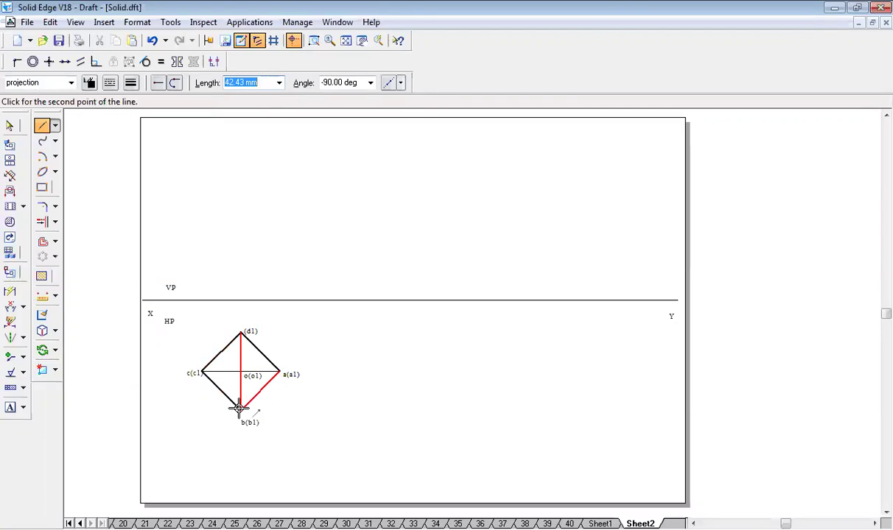
click(240, 408)
Step: Draw thin vertical projectors from the square's corners c, d and a up to the XY line
click(200, 373)
click(232, 330)
right_click(240, 333)
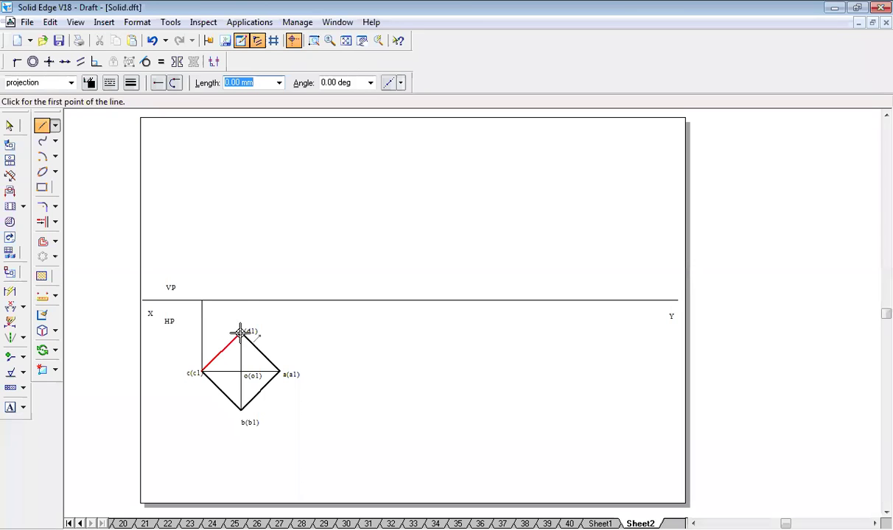
click(240, 300)
click(240, 332)
right_click(298, 377)
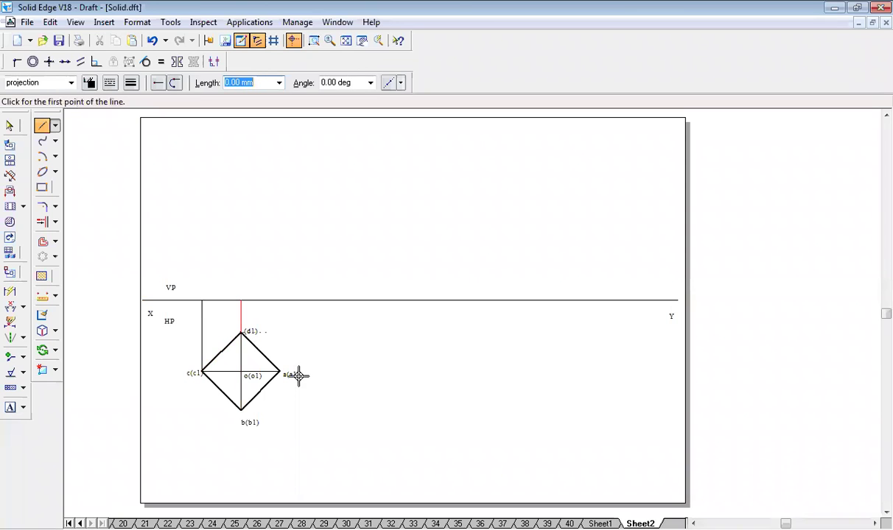
click(279, 373)
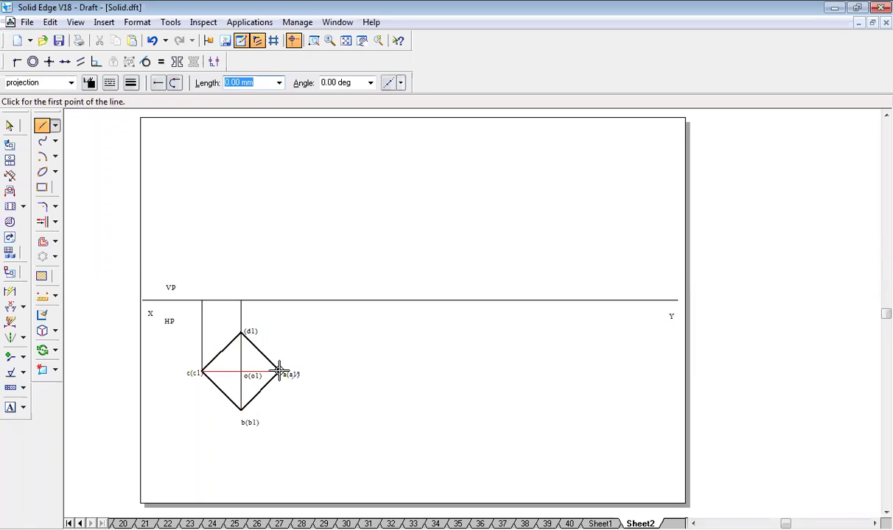
click(279, 300)
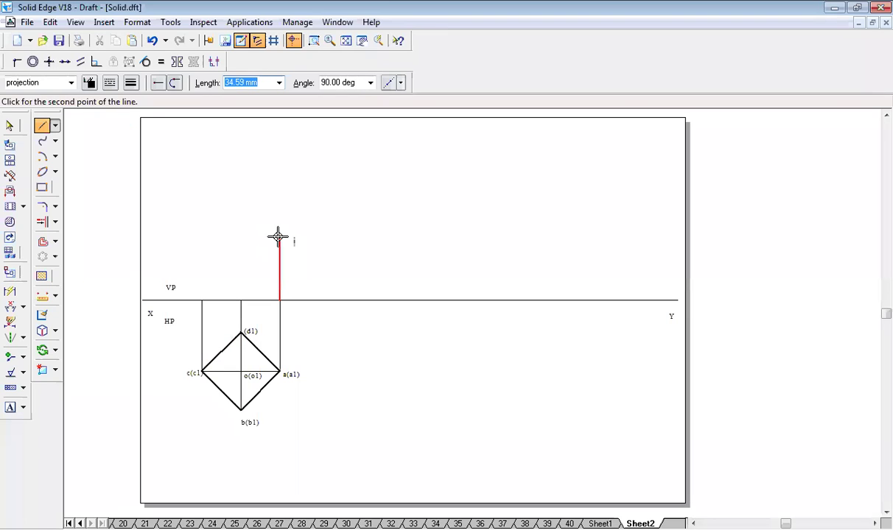
Step: Outline the front view above the XY line as a closed 30 mm high rectangle between the a and c projectors
text(30)
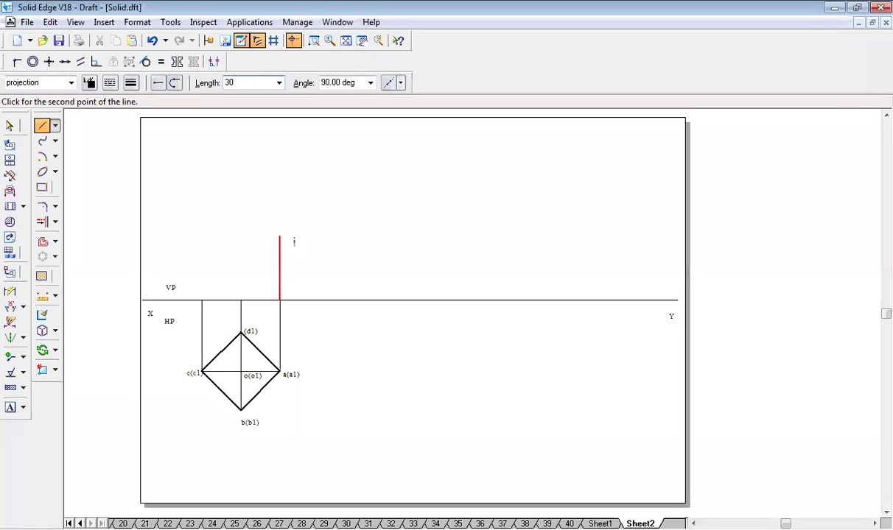
key(Return)
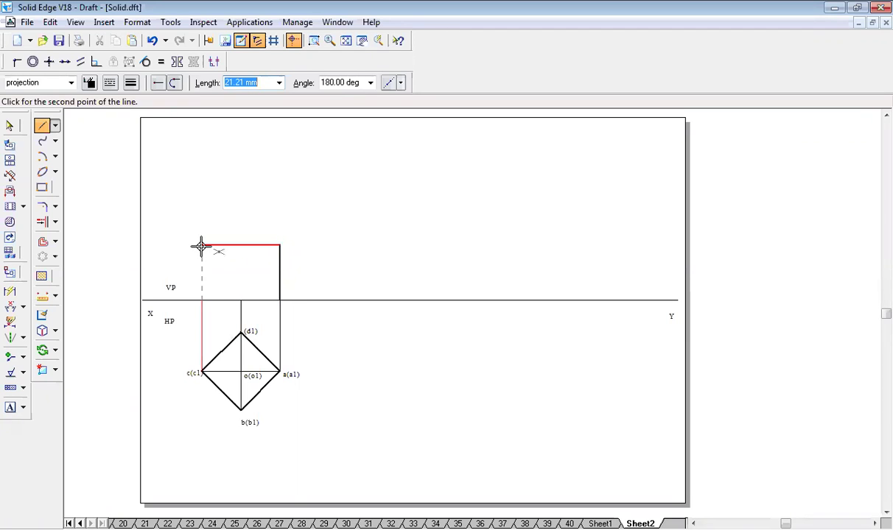
click(201, 245)
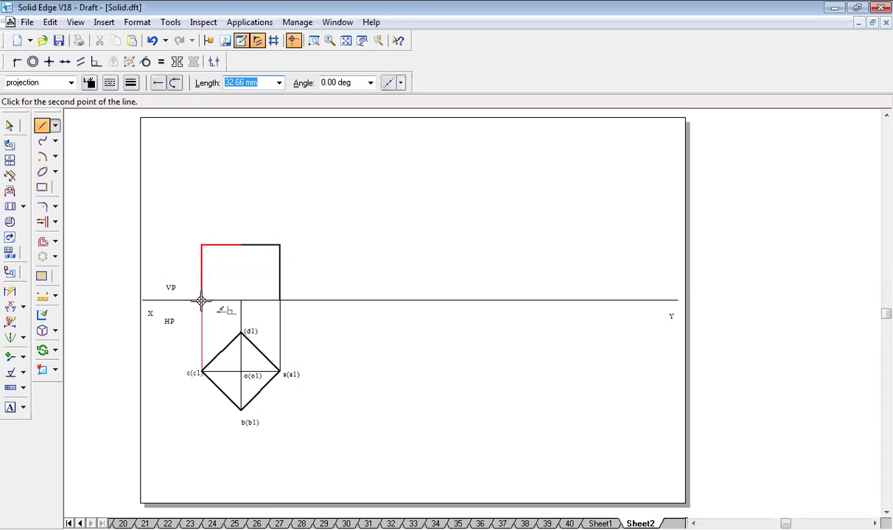
click(202, 301)
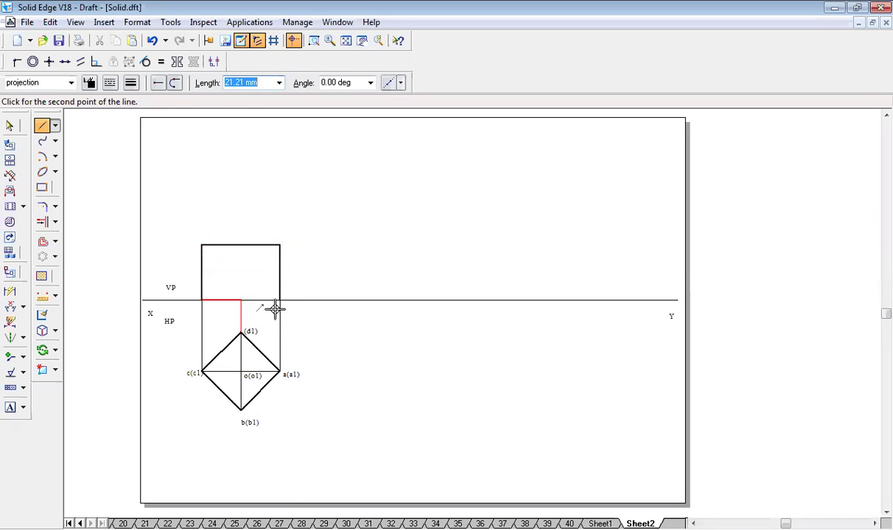
click(275, 309)
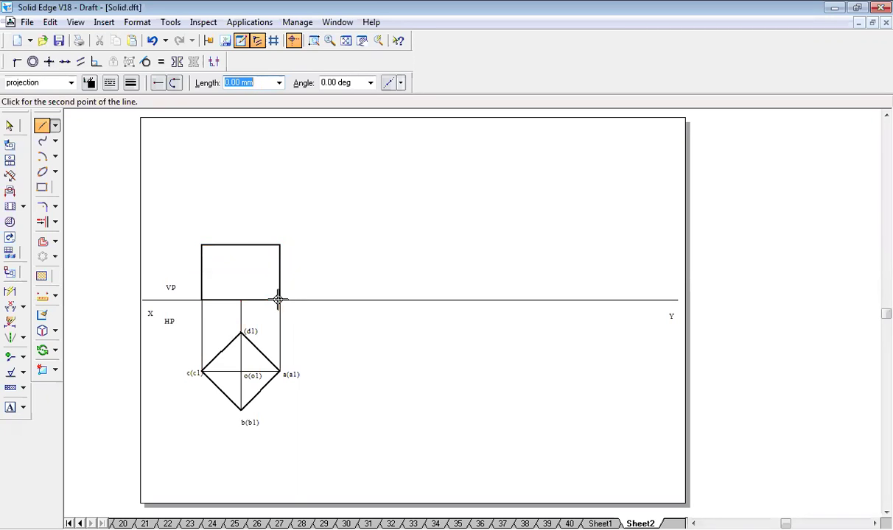
right_click(241, 298)
Step: Draw the front view's middle vertical edge as a continuous line from the d projector on XY to the top edge
click(241, 298)
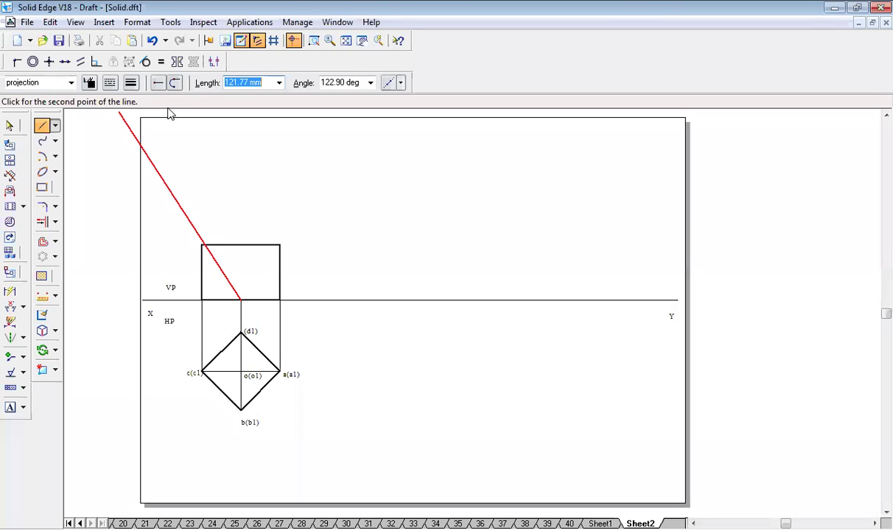
click(110, 83)
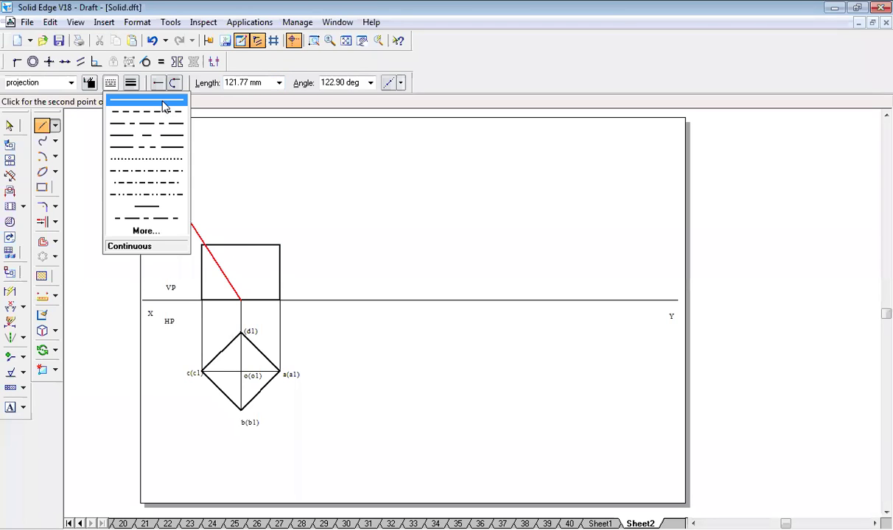
click(242, 244)
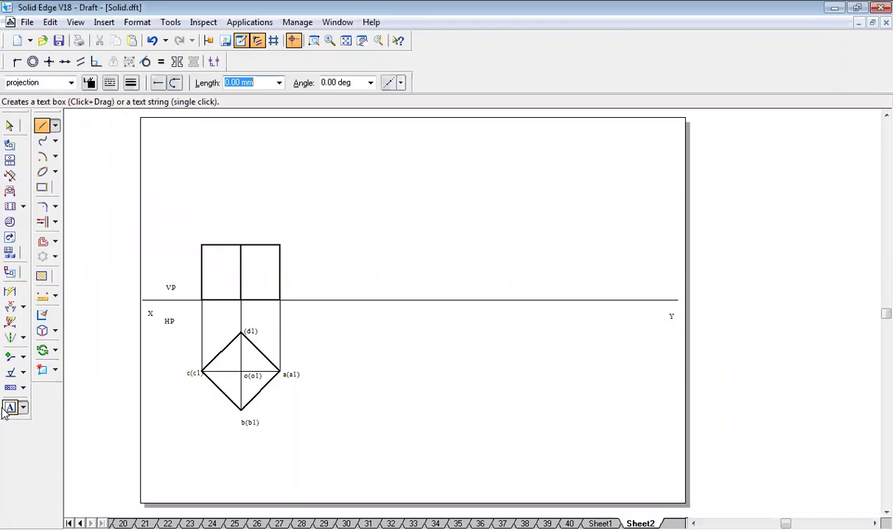
Step: Label the front view's base points c1', b1'(d1')(o1') and a1', and its top points c', b'(d')(o') and a'
click(10, 407)
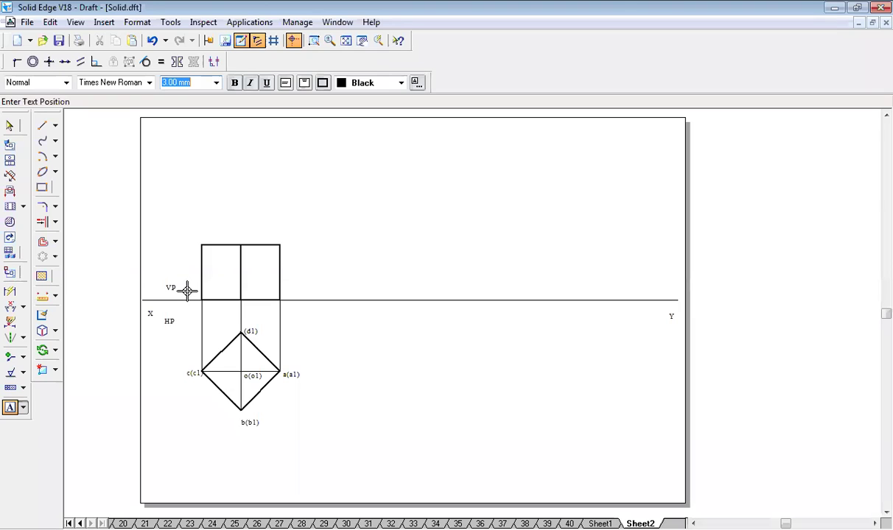
click(187, 291)
text(1)
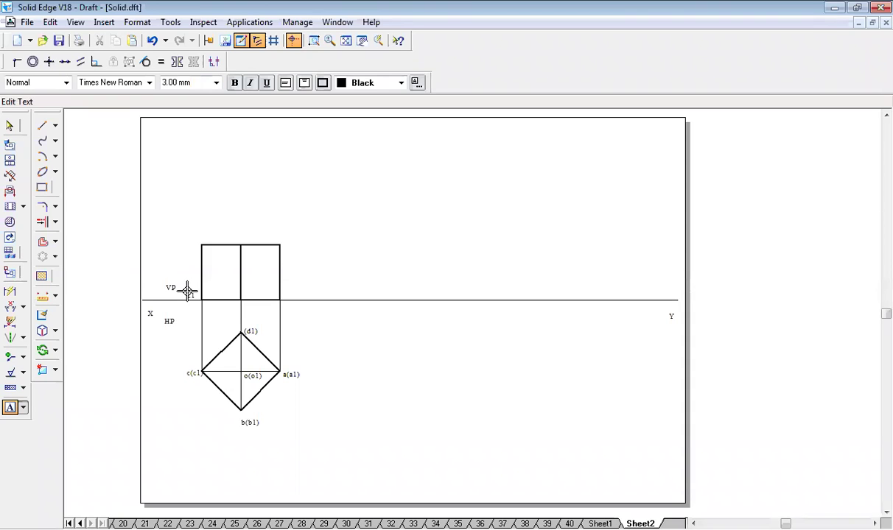
text('    b1'(d1')(o1')a1')
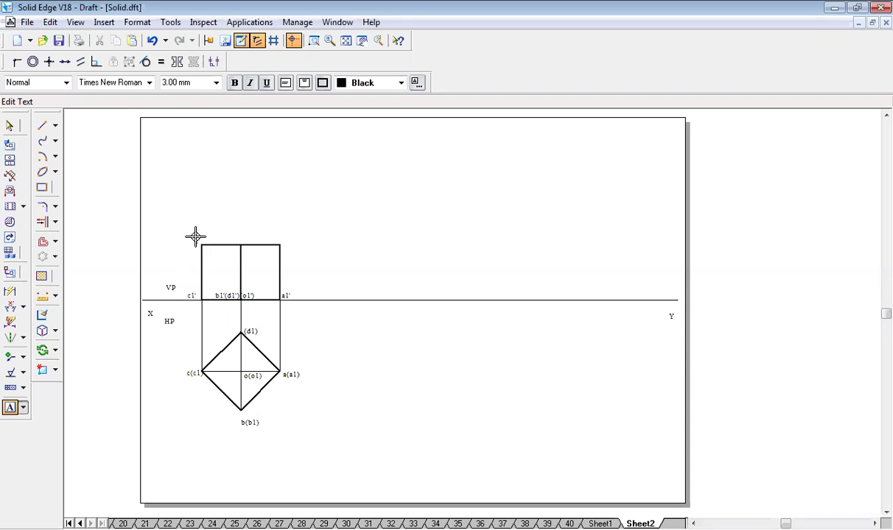
text(b'(d')(o'))
key(Escape)
Step: Draw the front view's diagonal from a' to c1' with a 0.05 mm line width
drag(180, 230, 299, 313)
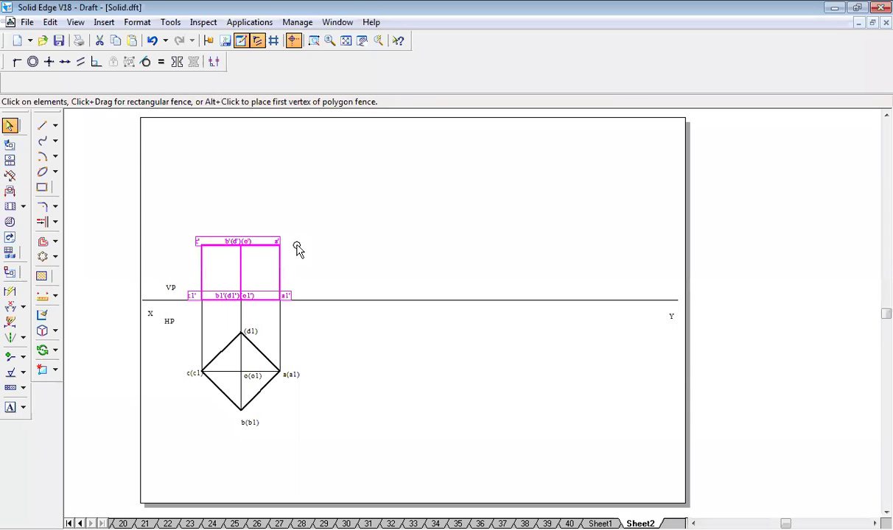
key(l)
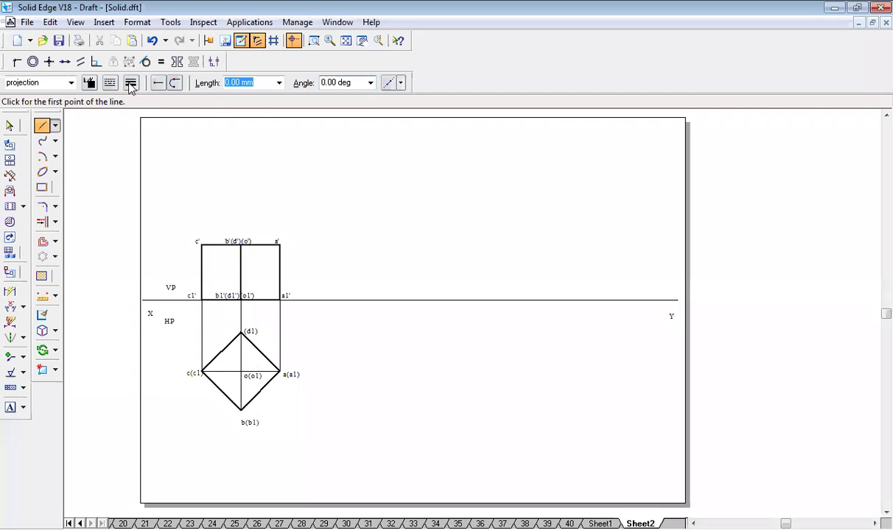
click(131, 84)
text(0.05)
key(Return)
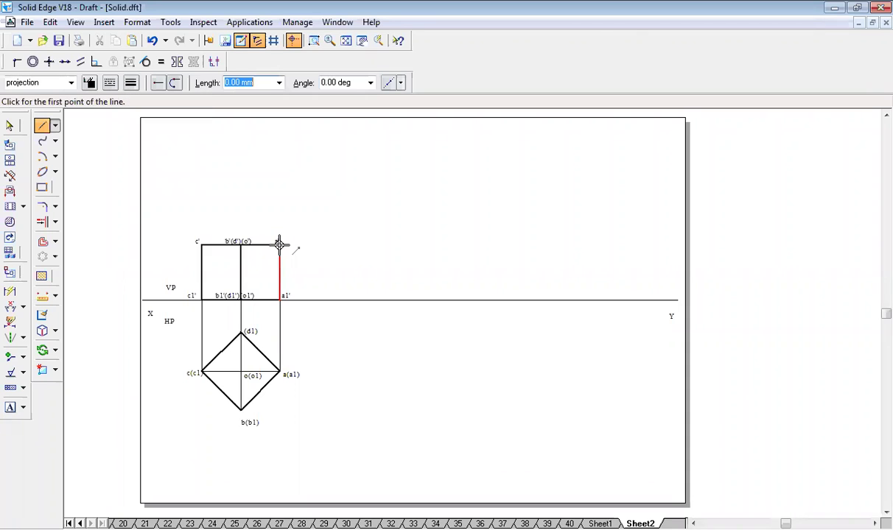
click(279, 245)
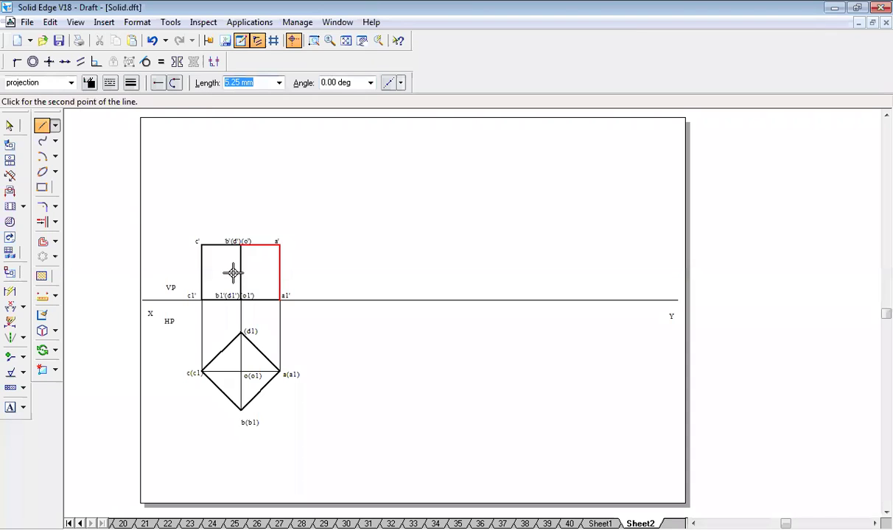
click(203, 300)
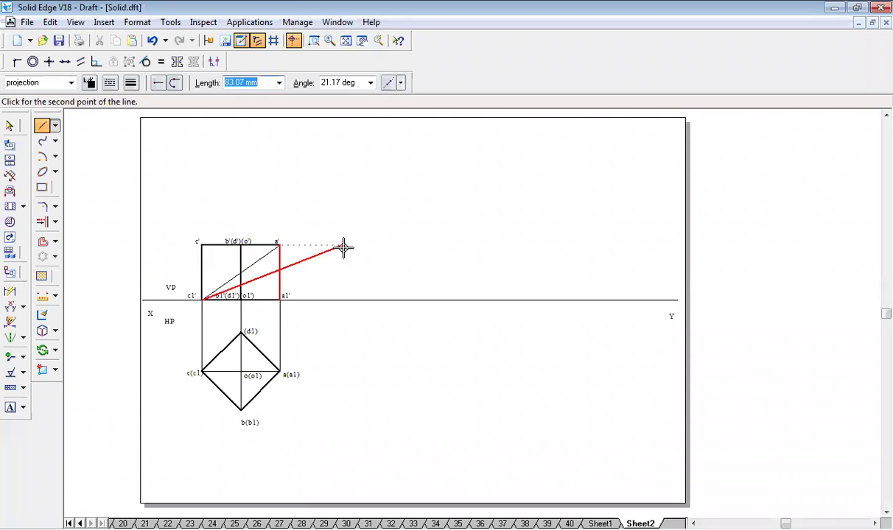
key(Escape)
key(Escape)
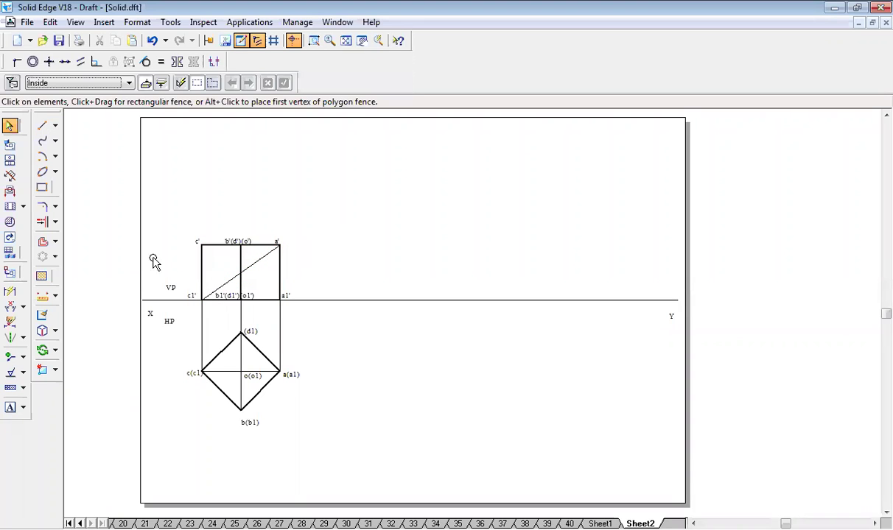
Step: Copy the labelled front view with its diagonal by corner c1', about 86 mm towards Y and 30 mm up
drag(189, 235, 310, 310)
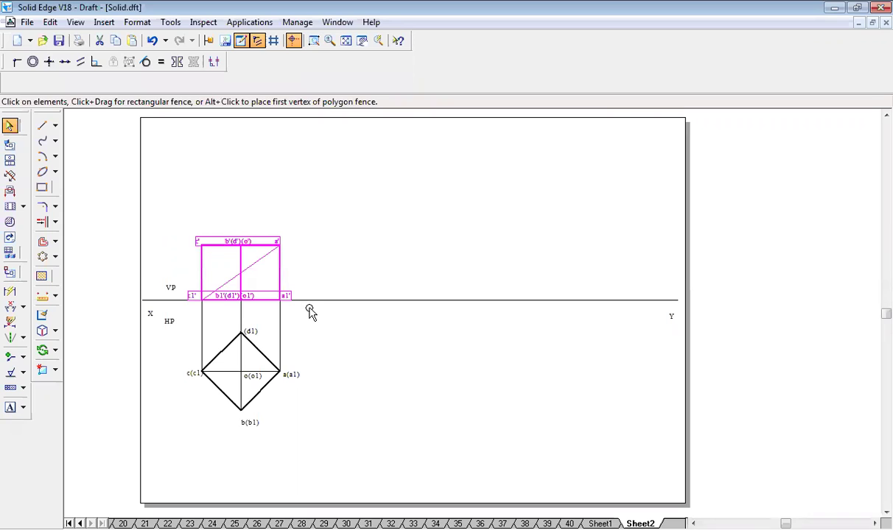
click(55, 352)
click(92, 353)
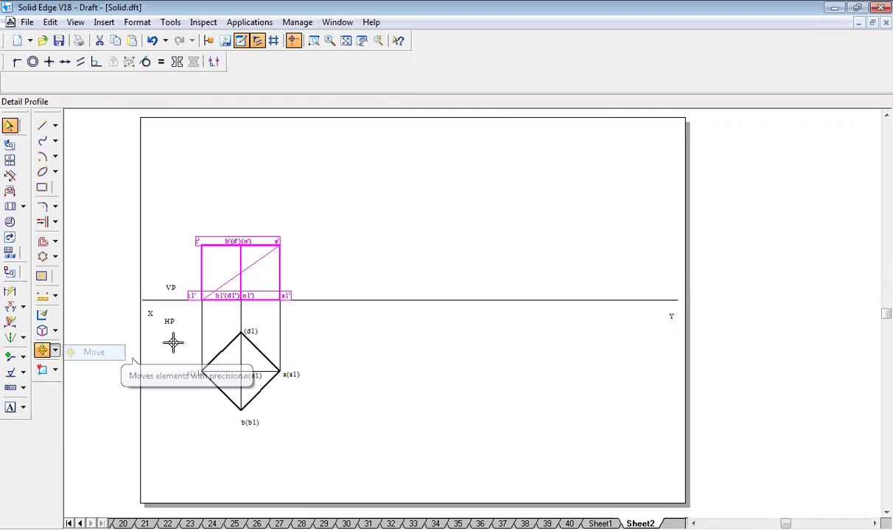
click(203, 300)
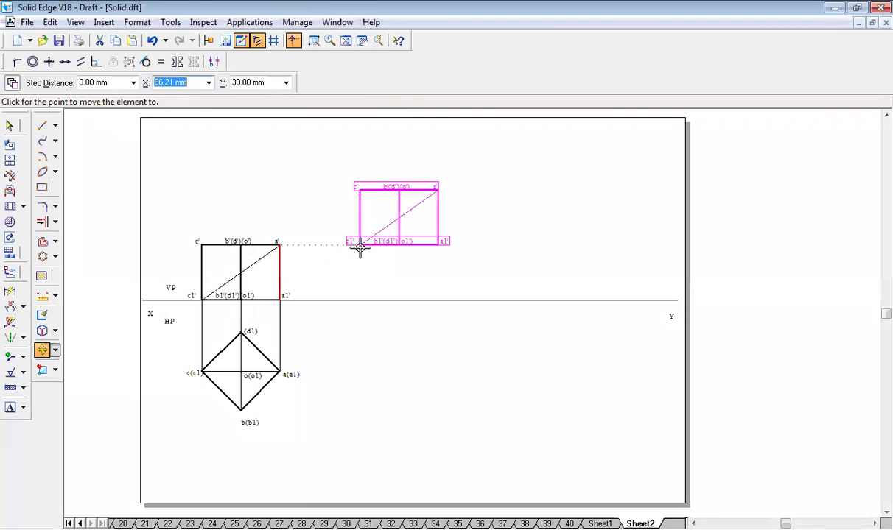
click(359, 248)
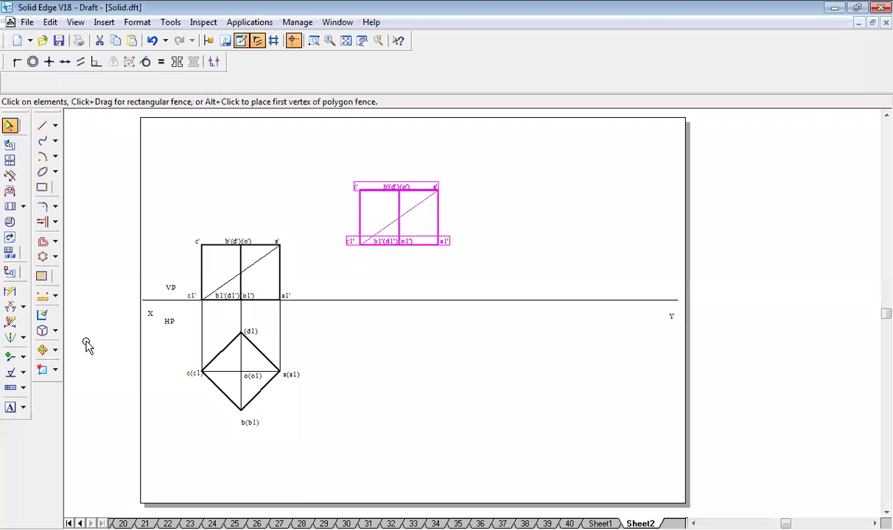
Step: Rotate the copied front view clockwise about c1' until its c1'-a' diagonal is horizontal
click(59, 354)
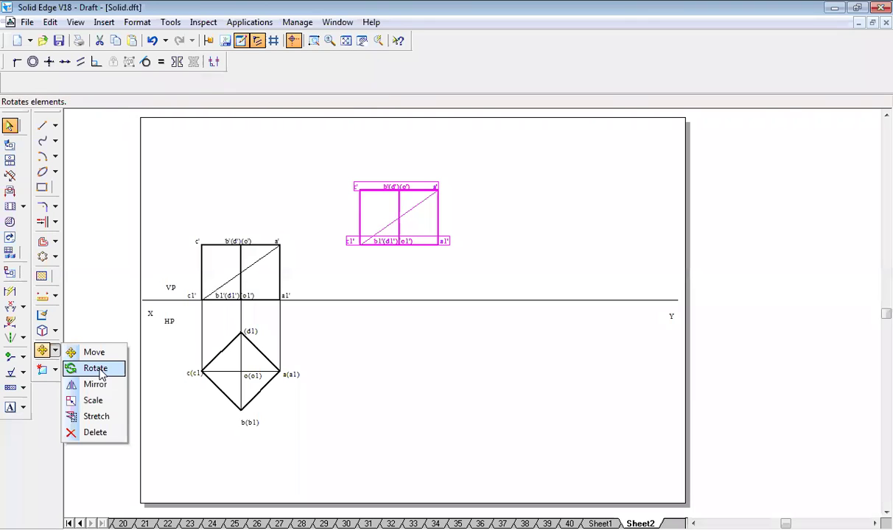
key(Return)
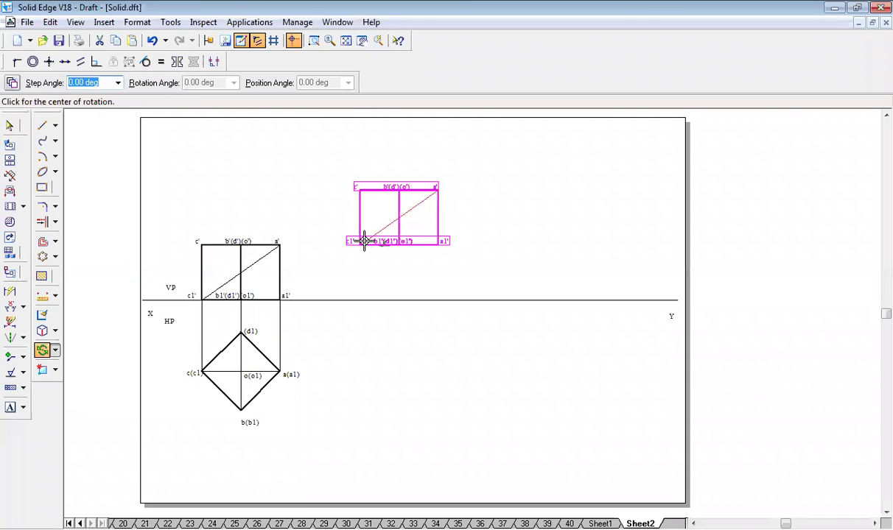
click(360, 246)
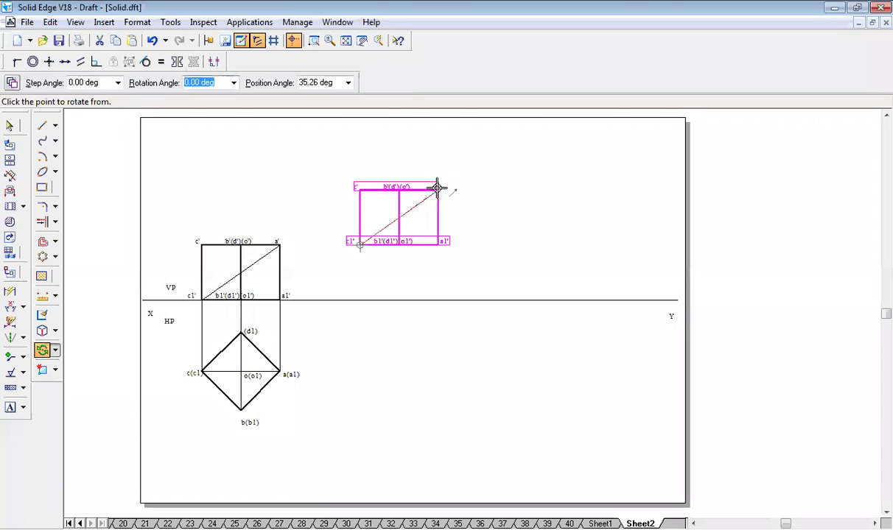
click(438, 188)
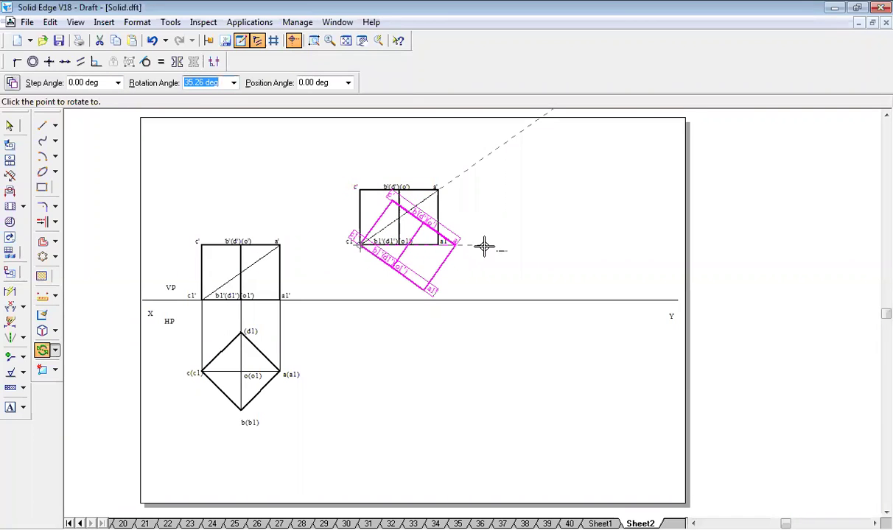
click(484, 246)
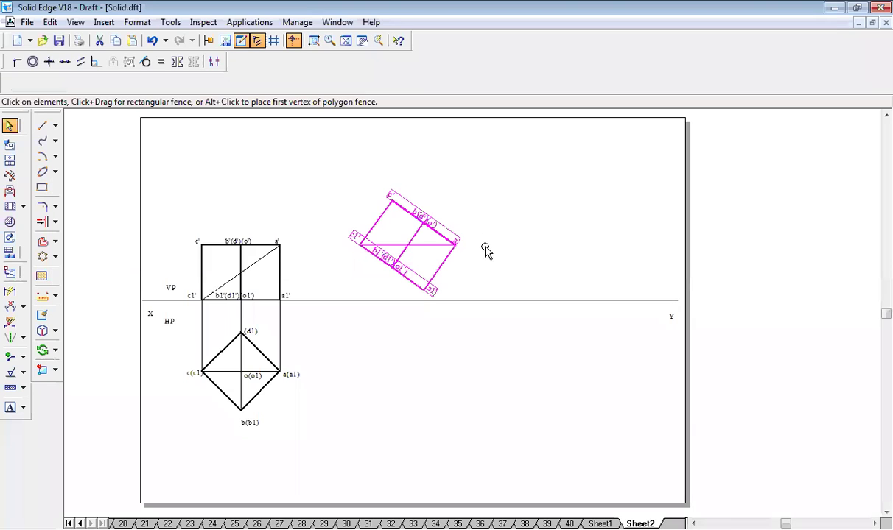
Step: Move the rotated front view by corner a1' onto the XY line, about 17 mm towards X and 5.5 mm down
click(54, 352)
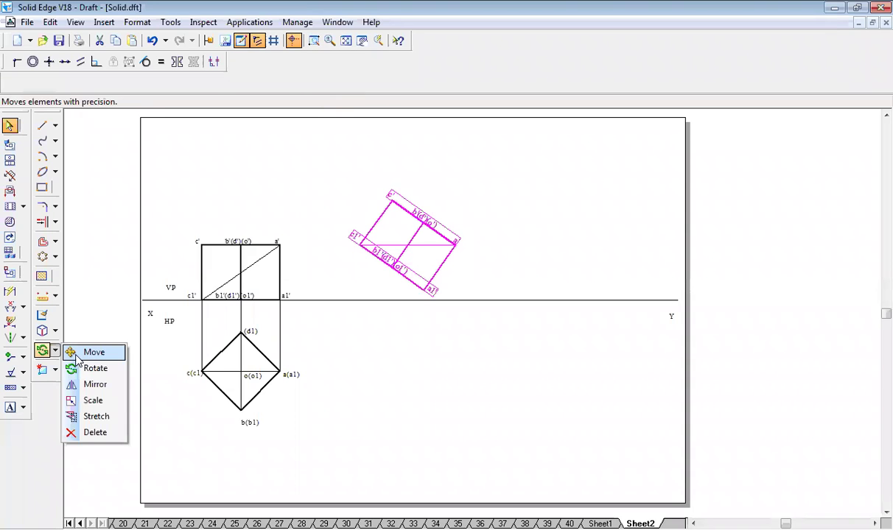
click(81, 352)
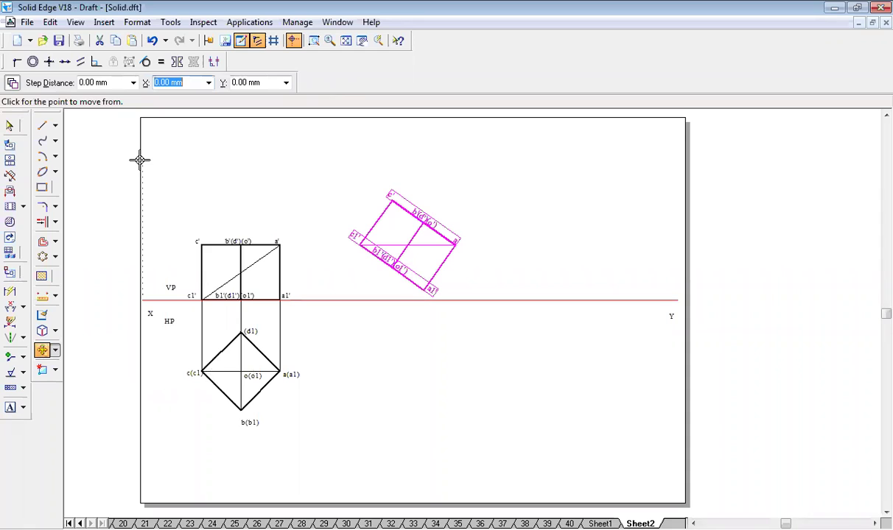
click(12, 83)
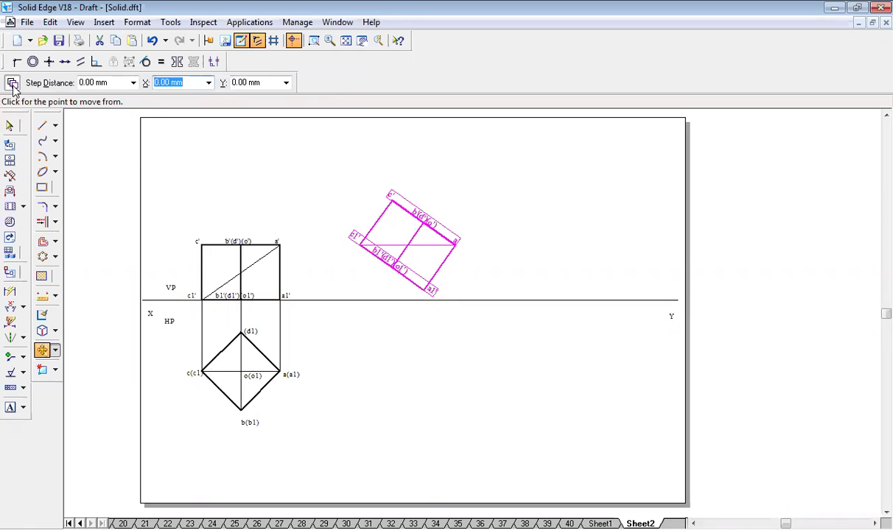
click(423, 292)
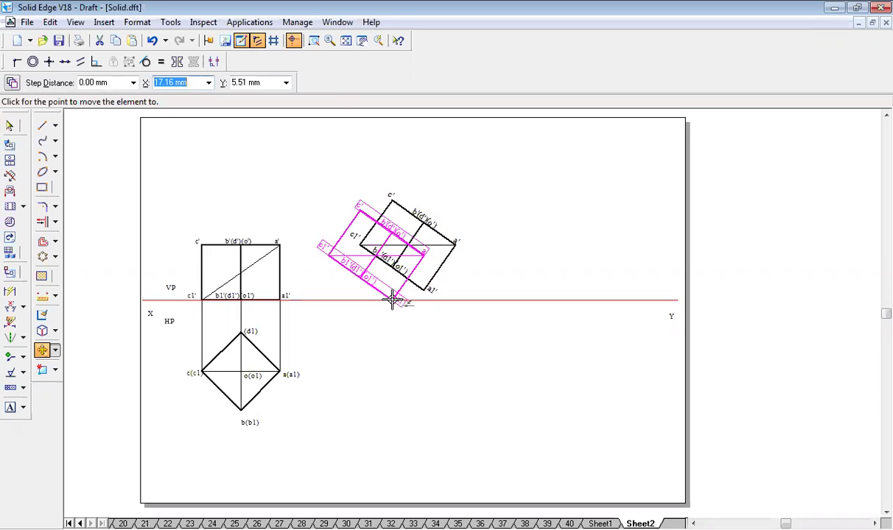
click(392, 301)
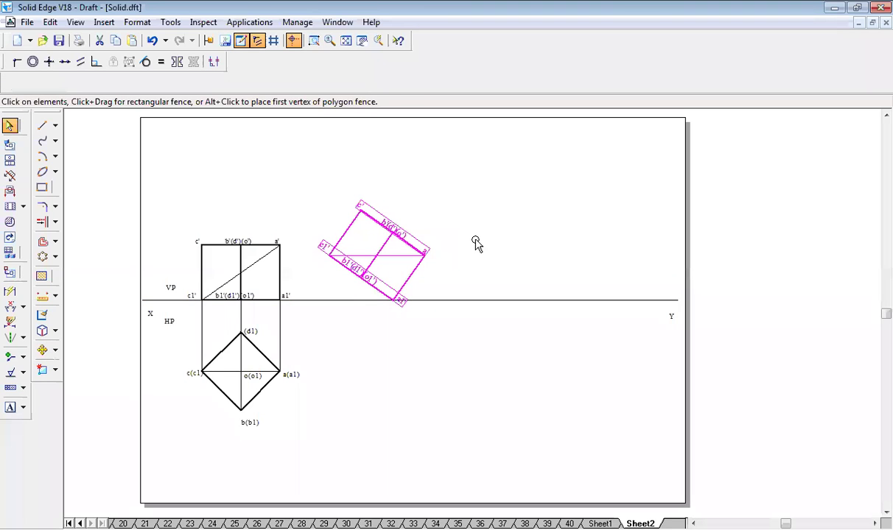
click(389, 308)
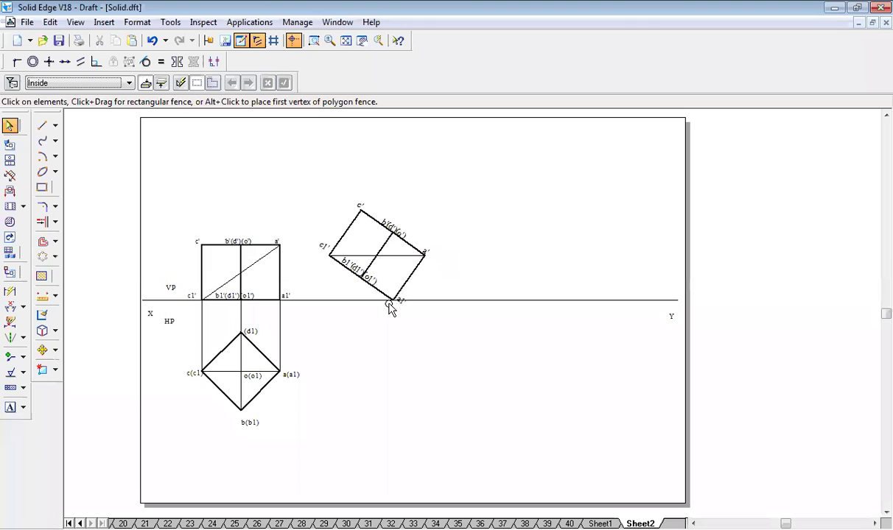
Step: Dimension the angle between the XY line and the tilted front view's base edge c1'-a1'
click(398, 255)
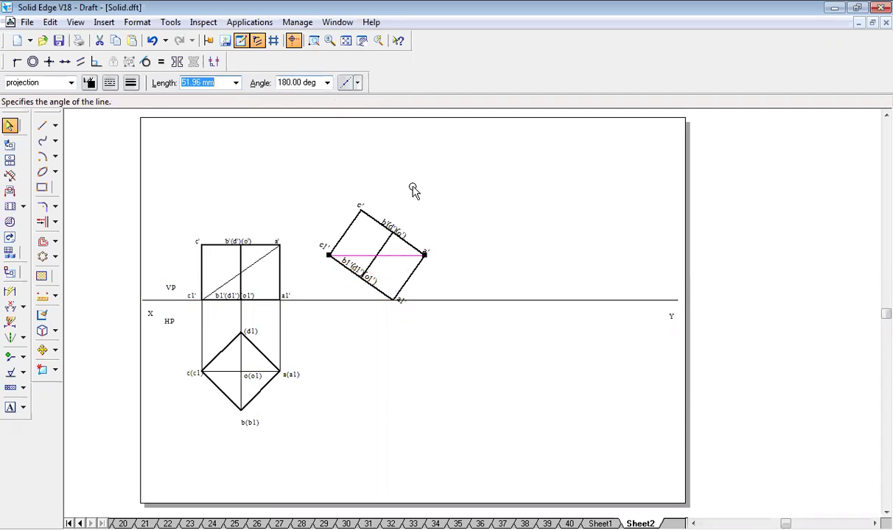
click(11, 307)
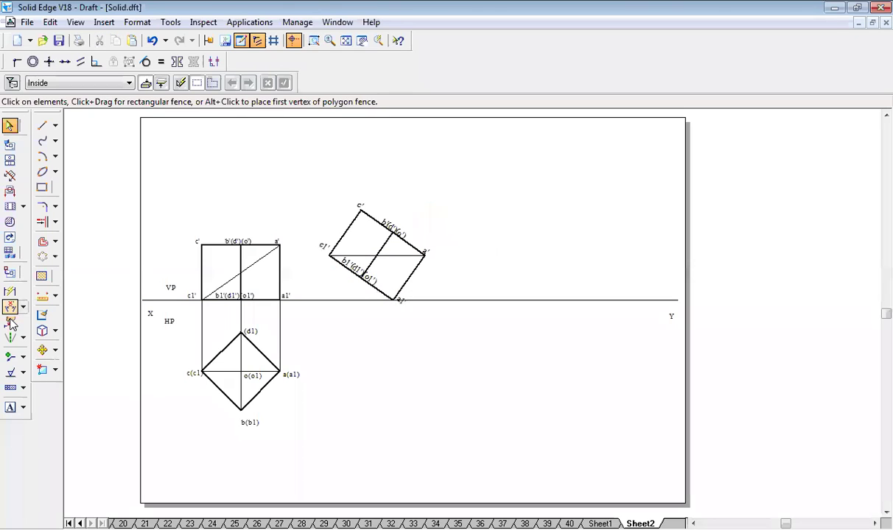
click(376, 291)
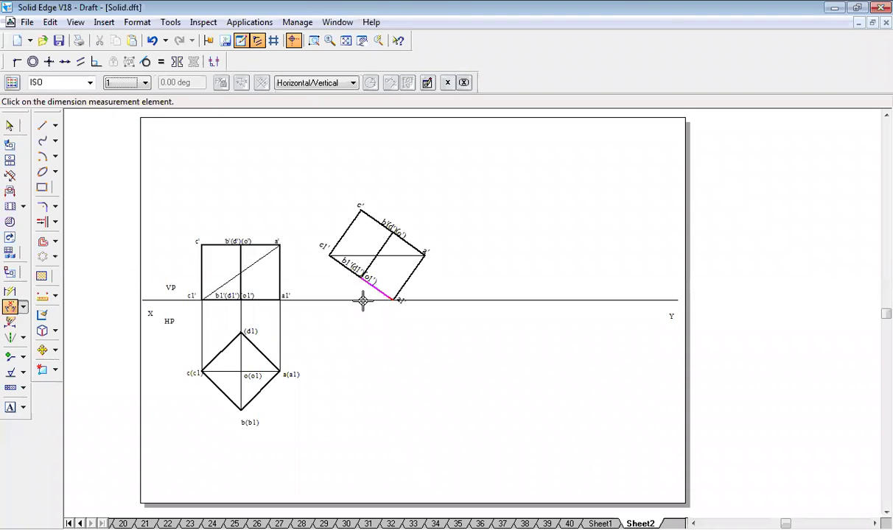
click(362, 299)
right_click(339, 299)
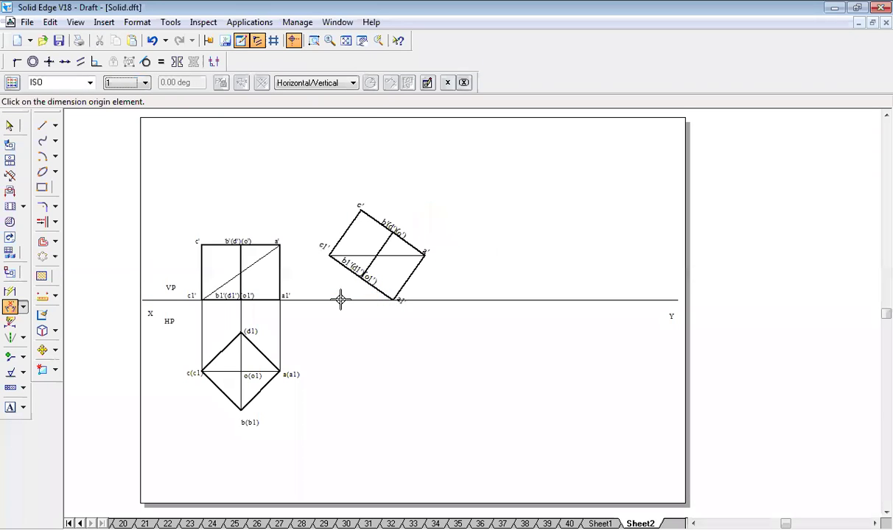
click(338, 299)
click(345, 268)
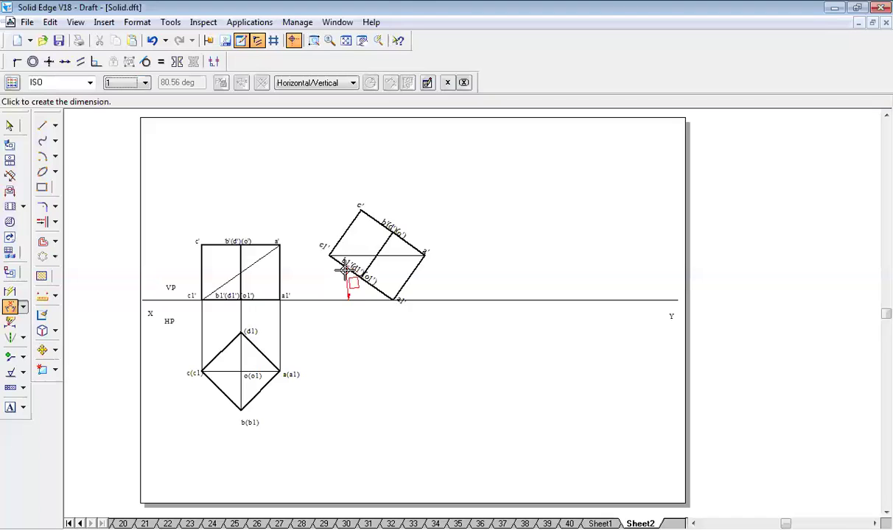
right_click(342, 297)
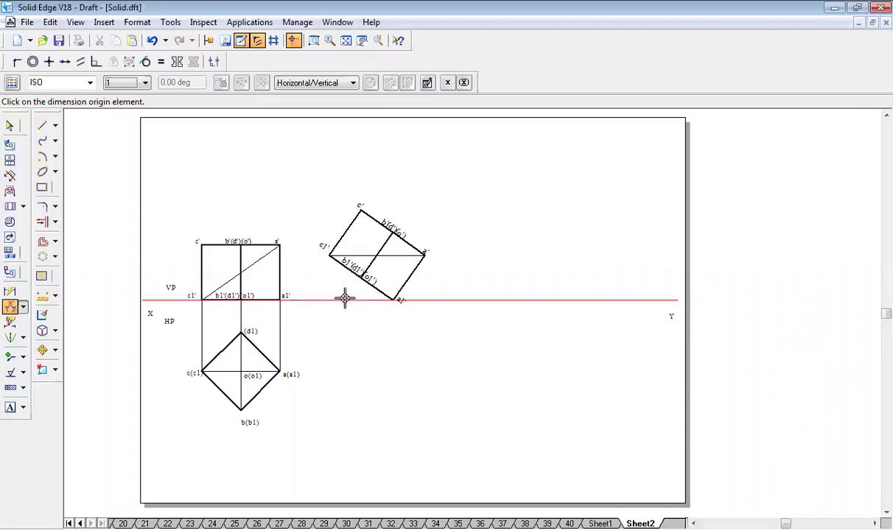
click(344, 300)
click(371, 285)
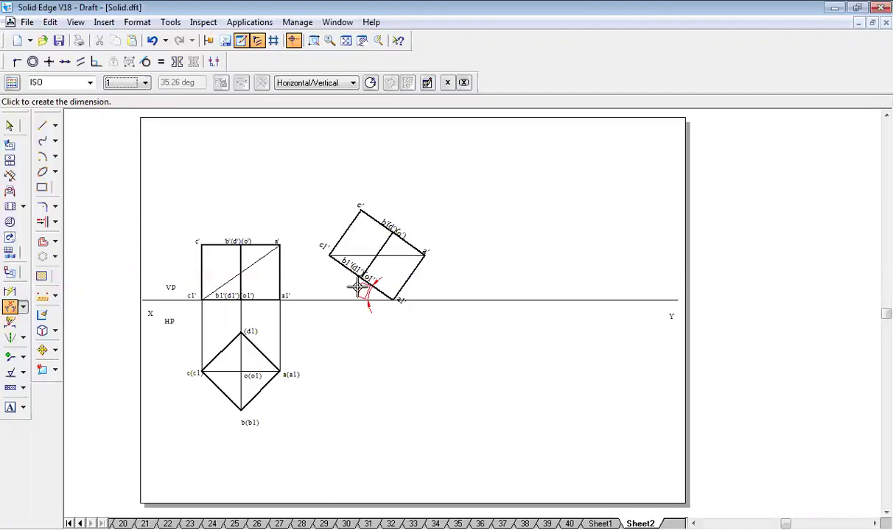
click(356, 288)
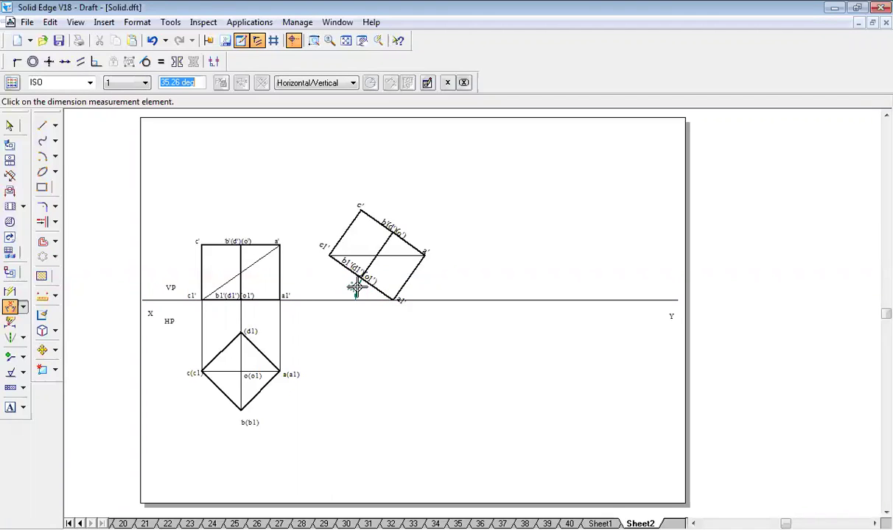
Step: Dimension the angle between the XY line and the tilted front view's edge a1'-a', placing the dimension towards Y
click(420, 297)
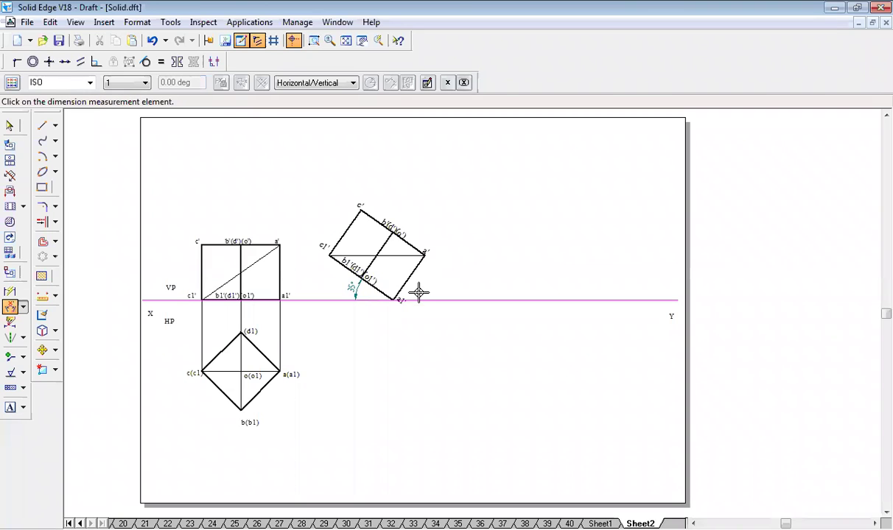
click(413, 279)
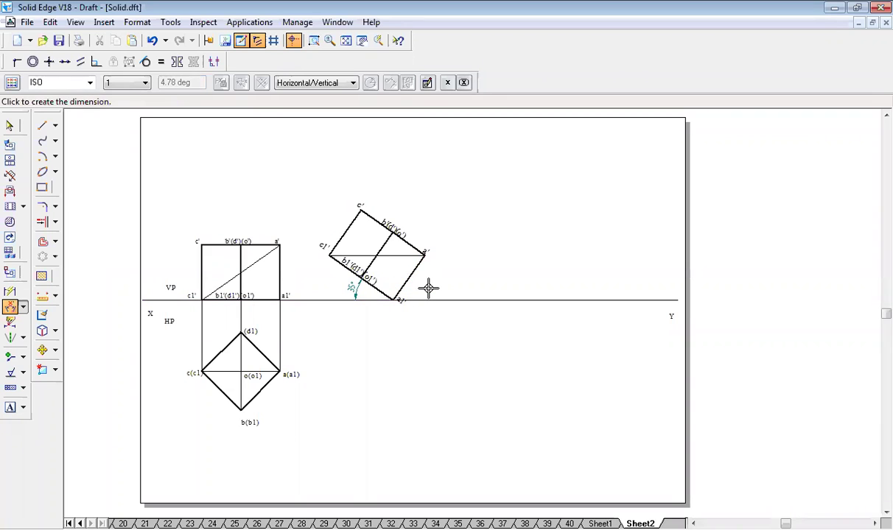
right_click(412, 275)
click(412, 275)
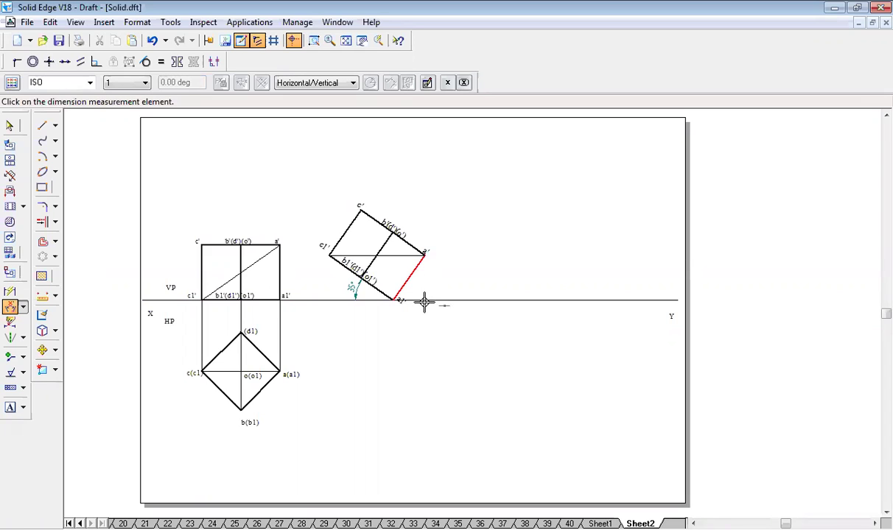
click(425, 298)
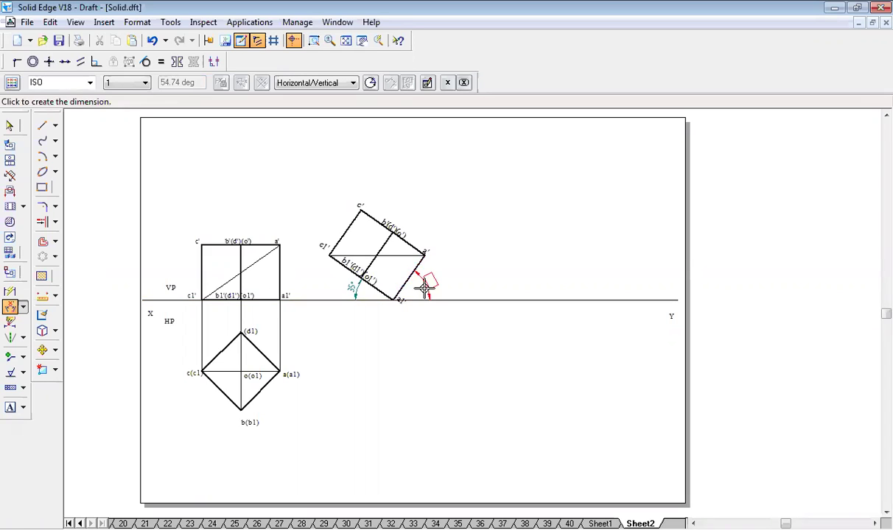
click(483, 273)
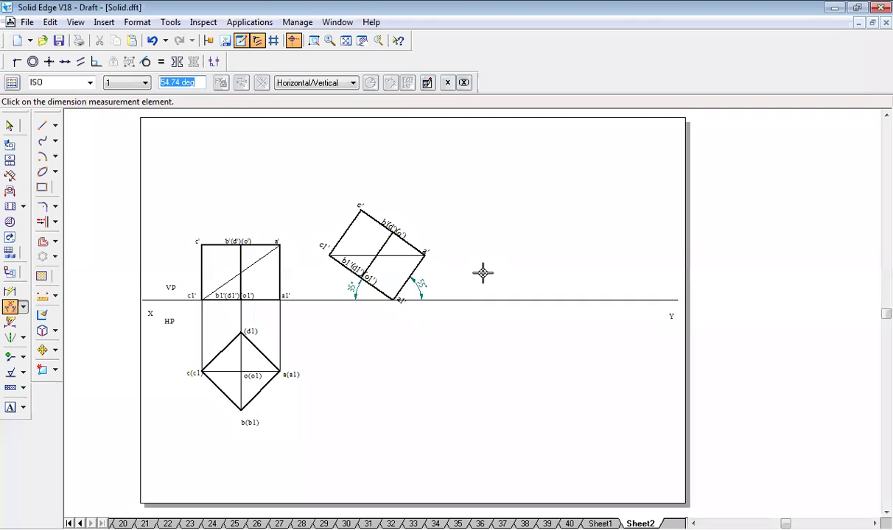
Step: Dimension the angle between the original front view's edge a'-a1' and its diagonal, placing it inside the square
click(279, 265)
right_click(279, 265)
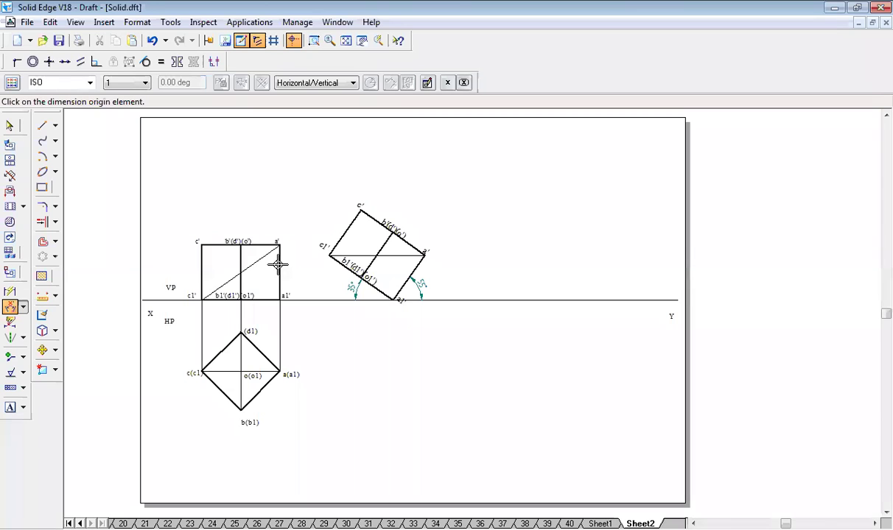
click(267, 266)
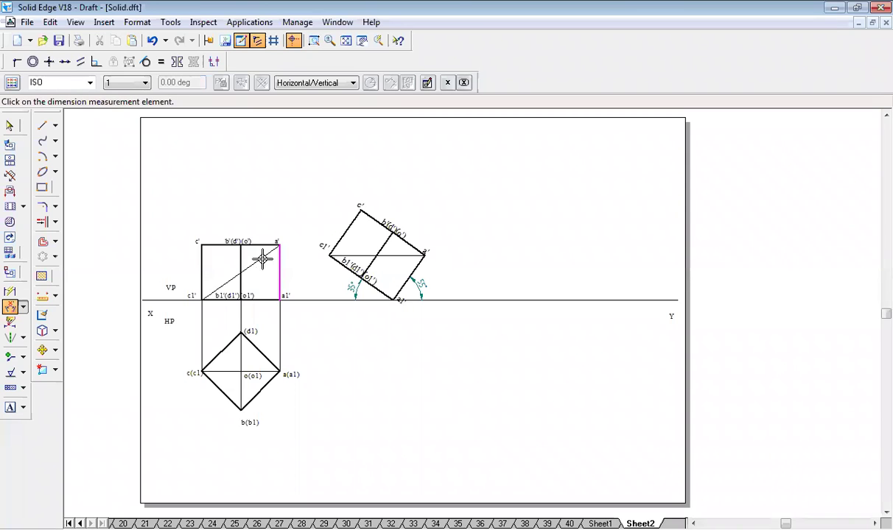
click(264, 260)
click(264, 263)
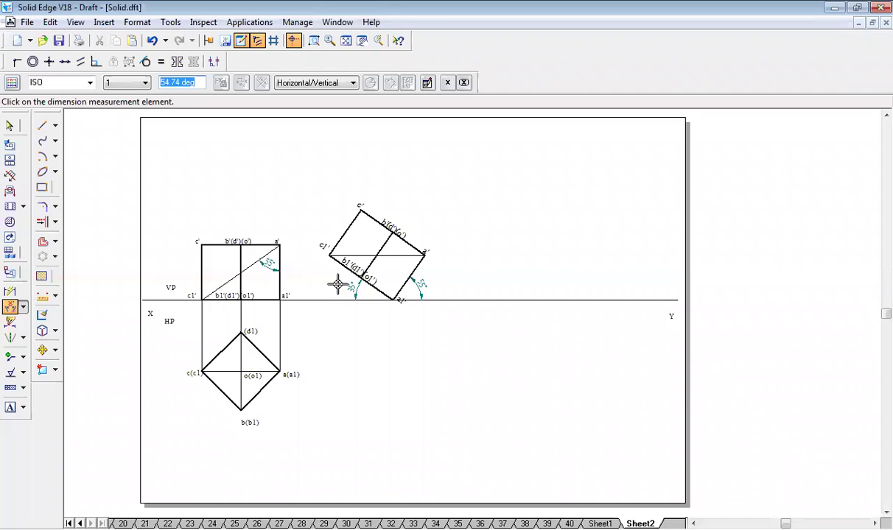
Step: Draw vertical projectors from the tilted view's c1' down to the level of a(a1) and from b1'(d1') down to the level of b(b1)
click(42, 125)
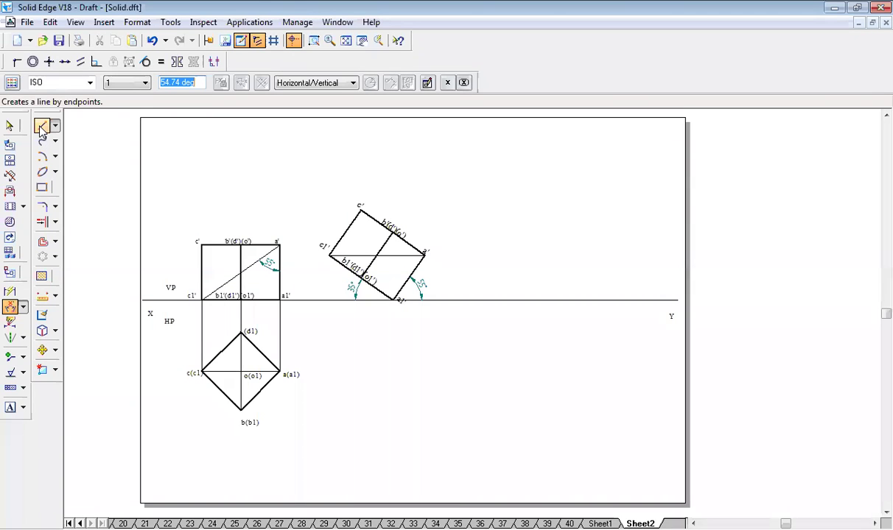
click(329, 256)
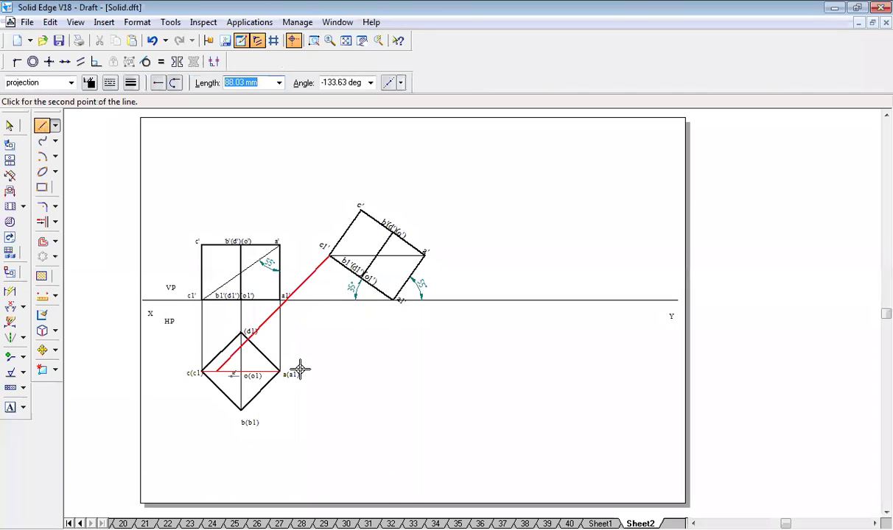
click(329, 372)
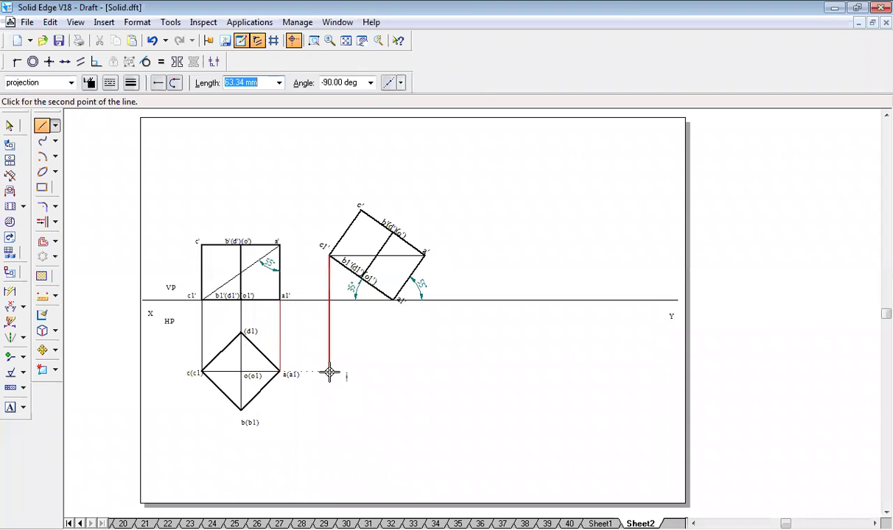
key(Escape)
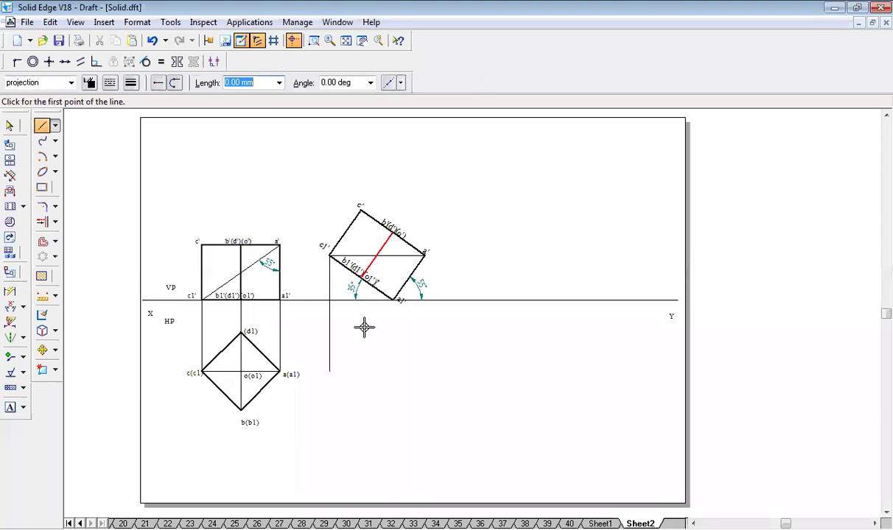
click(361, 334)
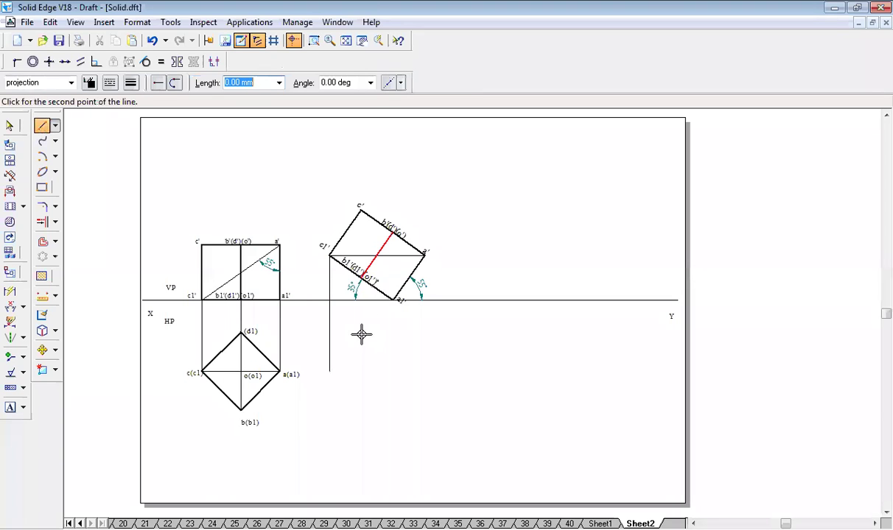
click(361, 372)
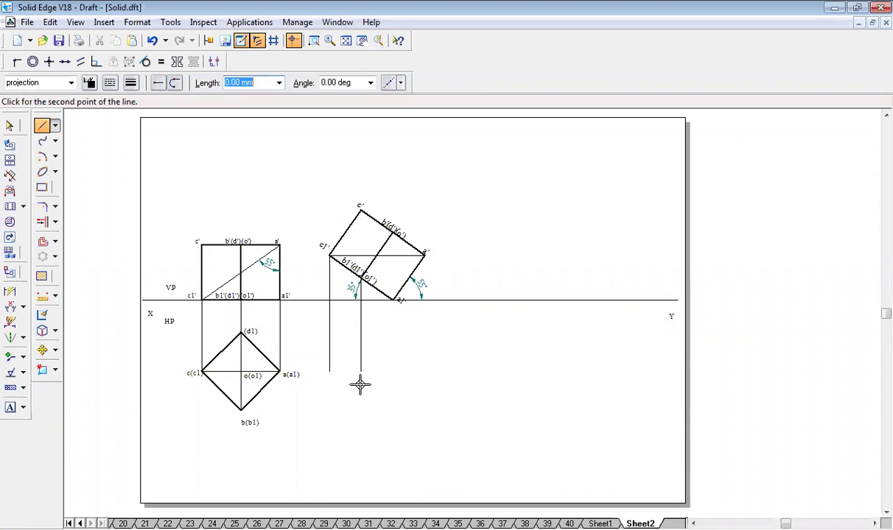
click(359, 410)
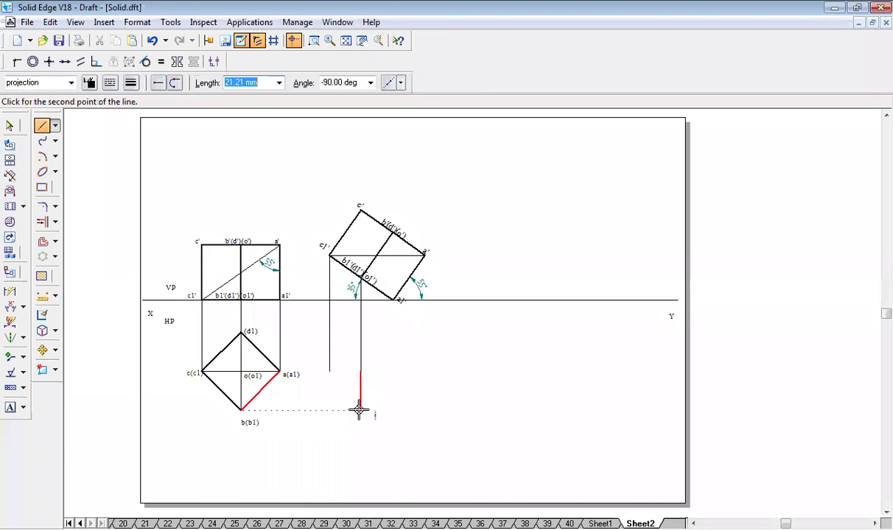
key(Escape)
Step: Draw vertical projectors from the tilted front view's corners a1' and c' down to the level of a(a1)
click(395, 297)
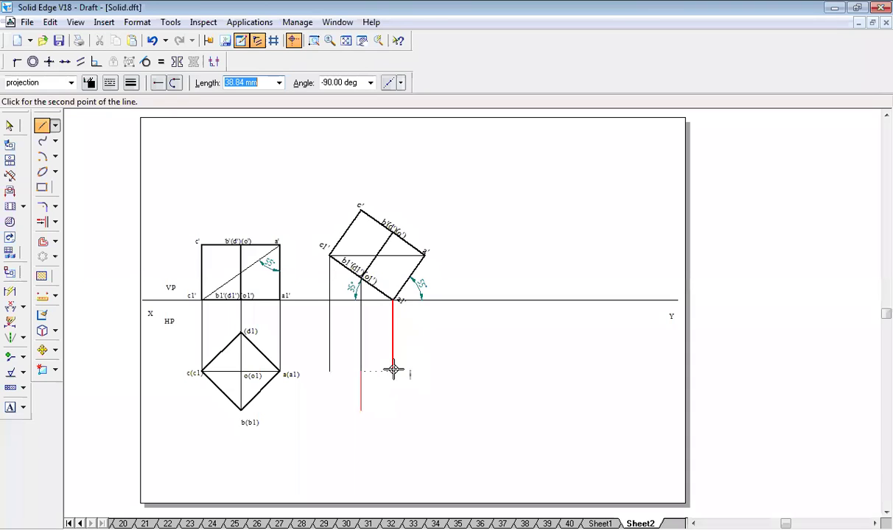
click(393, 370)
key(Escape)
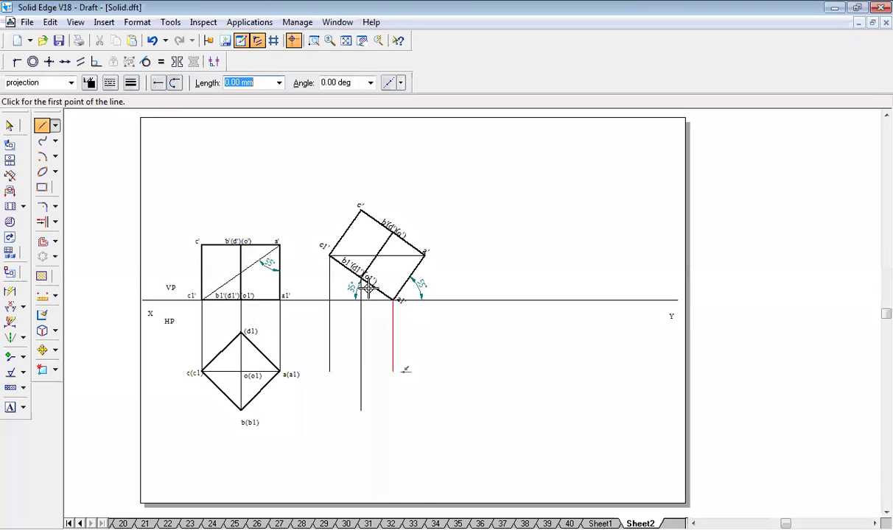
click(360, 212)
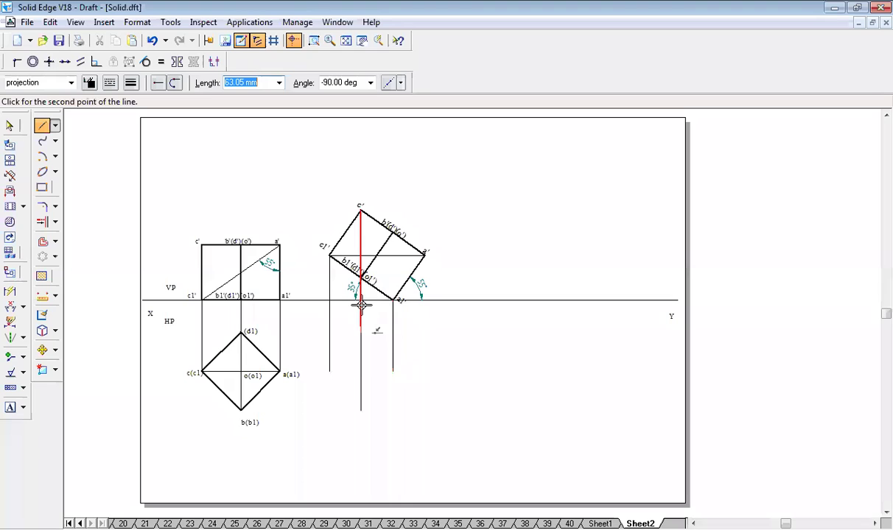
click(361, 371)
right_click(391, 230)
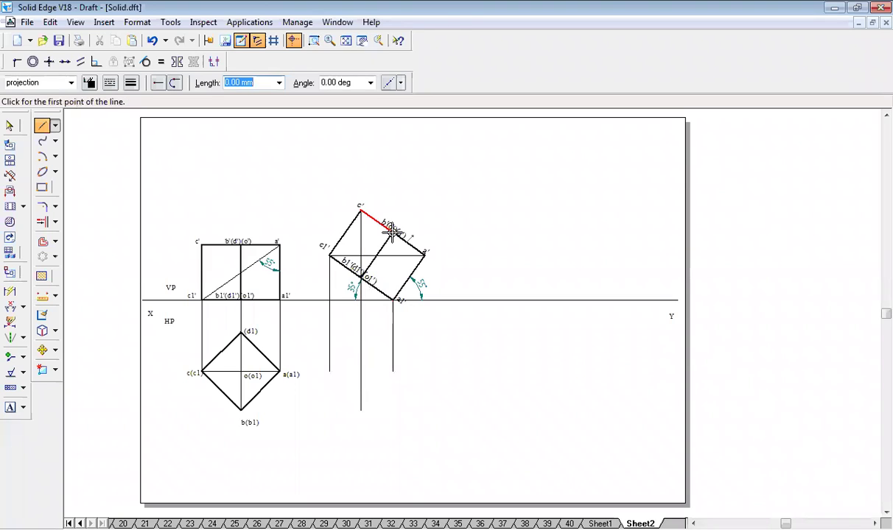
Step: Draw vertical projectors from the tilted view's b'(d') down to the level of b(b1) and from a' down to the level of a(a1)
click(393, 358)
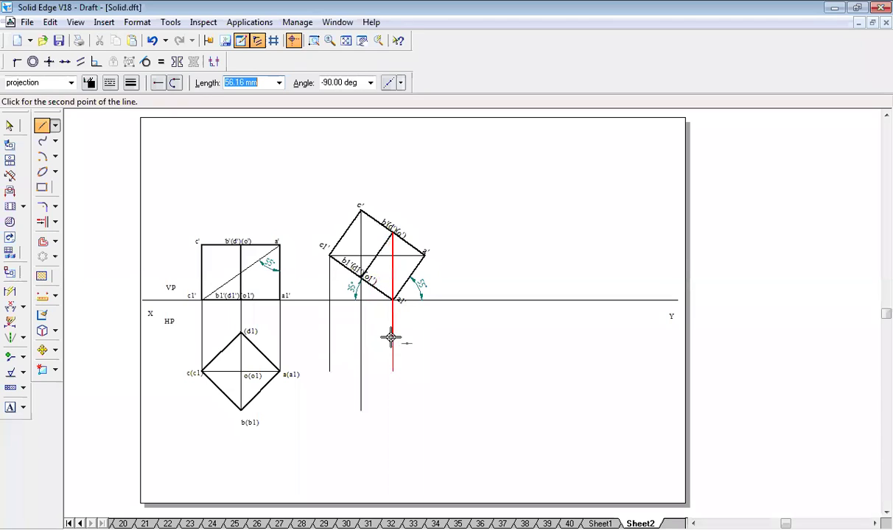
click(393, 315)
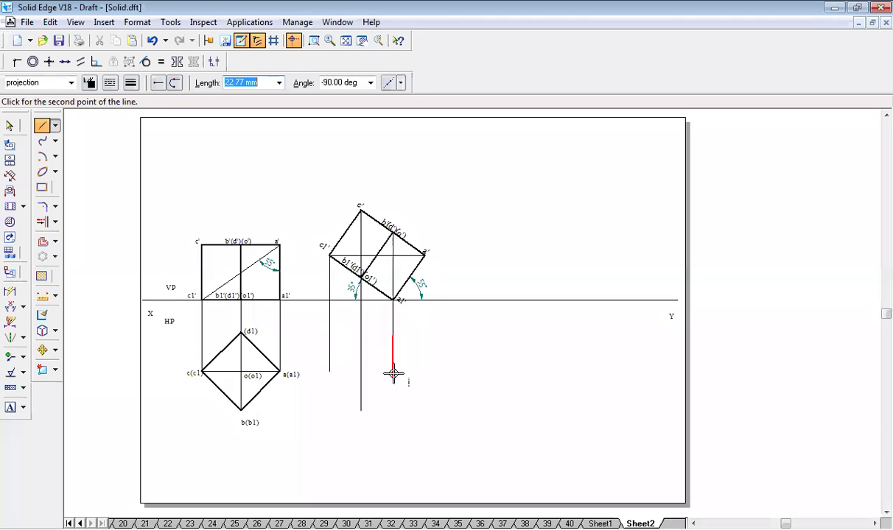
click(394, 372)
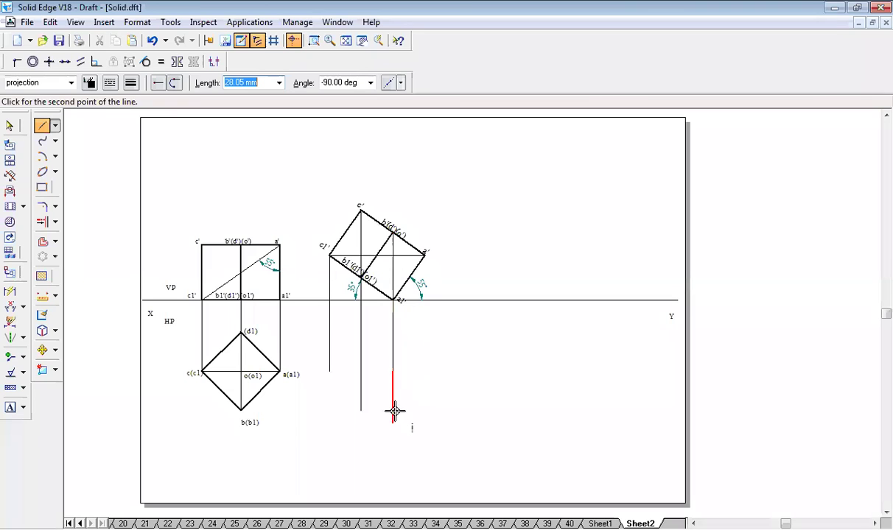
click(394, 412)
right_click(424, 246)
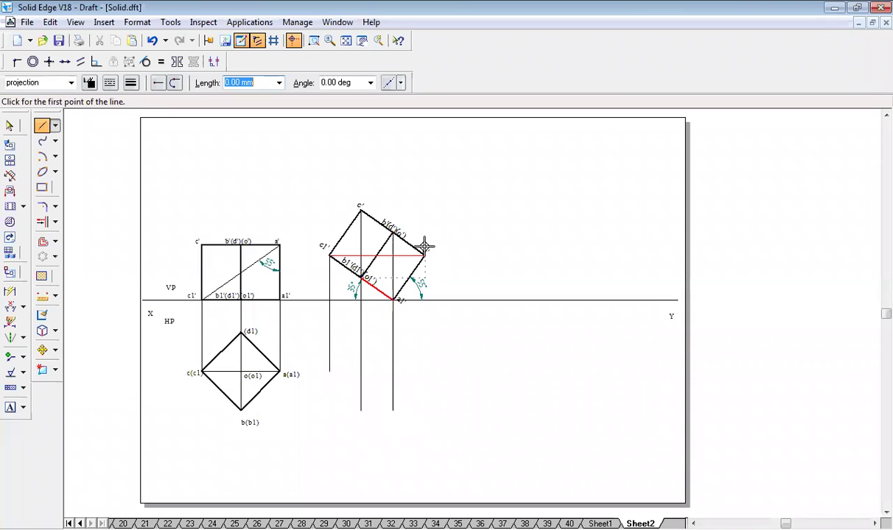
click(423, 254)
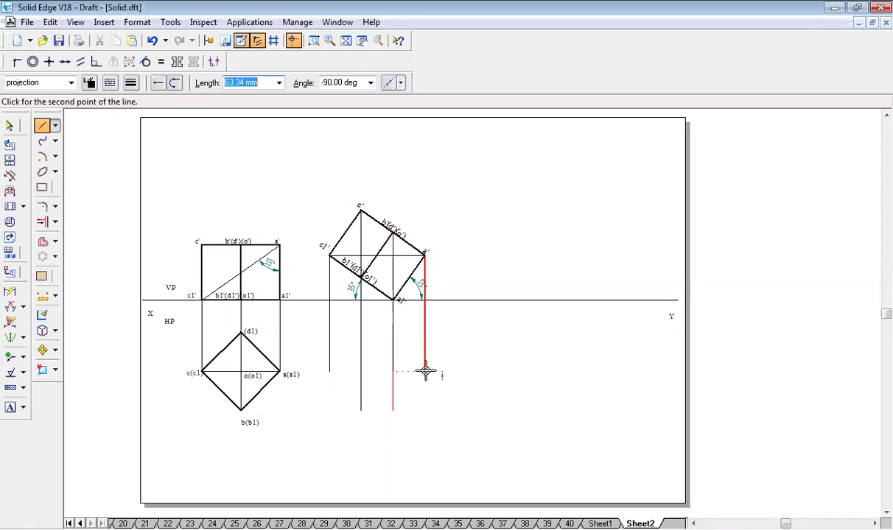
click(425, 371)
right_click(243, 330)
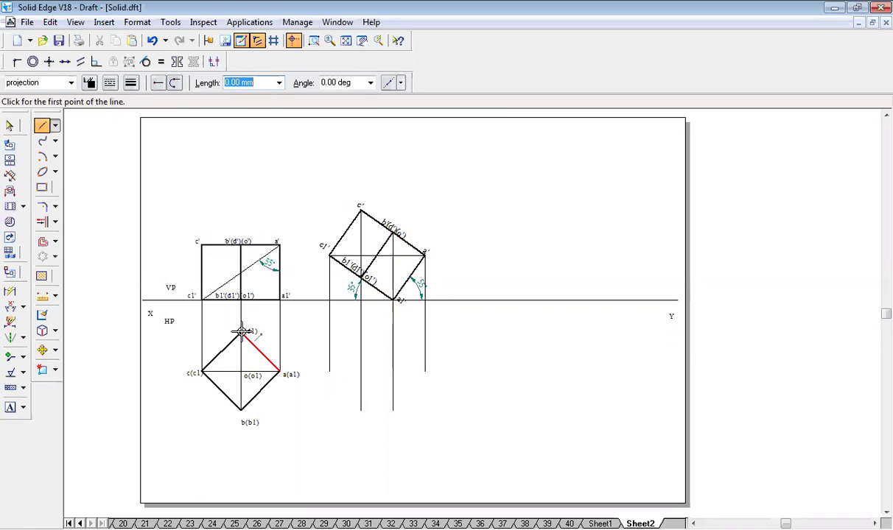
Step: Draw a horizontal projector from the top view's corner (d1) across to the vertical projector through b'(d') and a1'
click(241, 331)
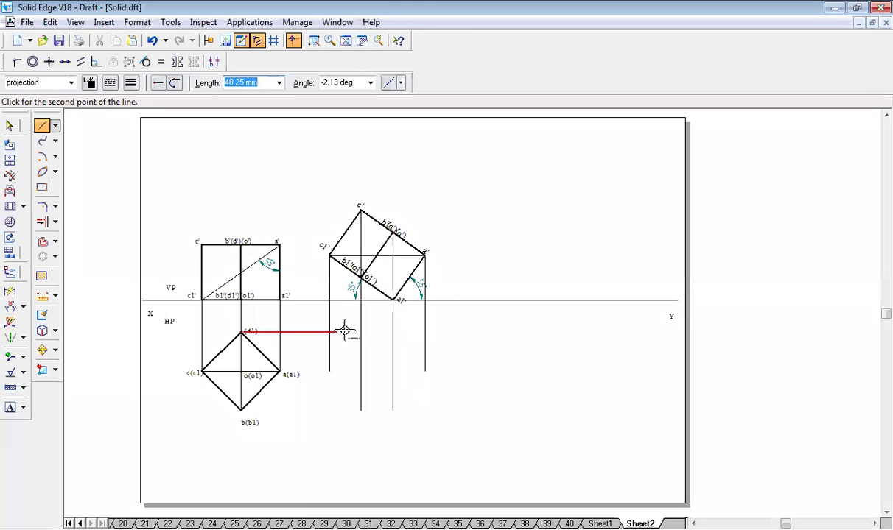
click(392, 331)
click(361, 332)
click(279, 372)
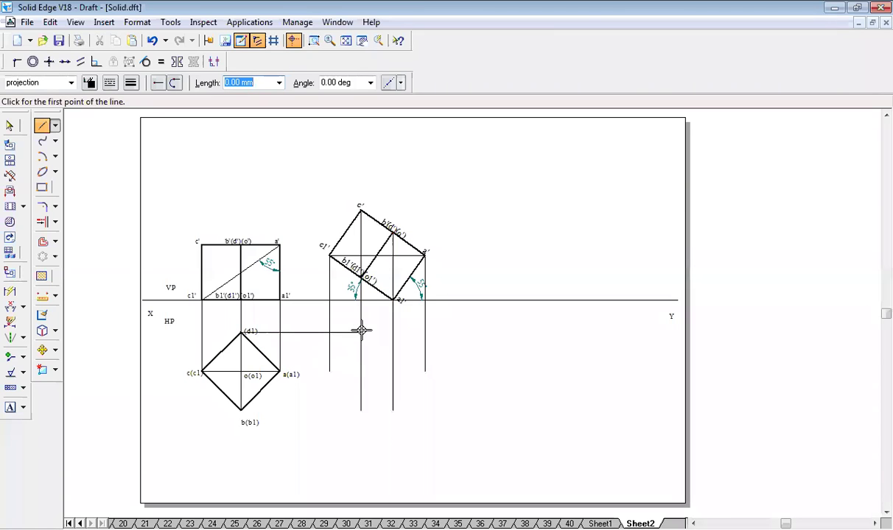
click(394, 337)
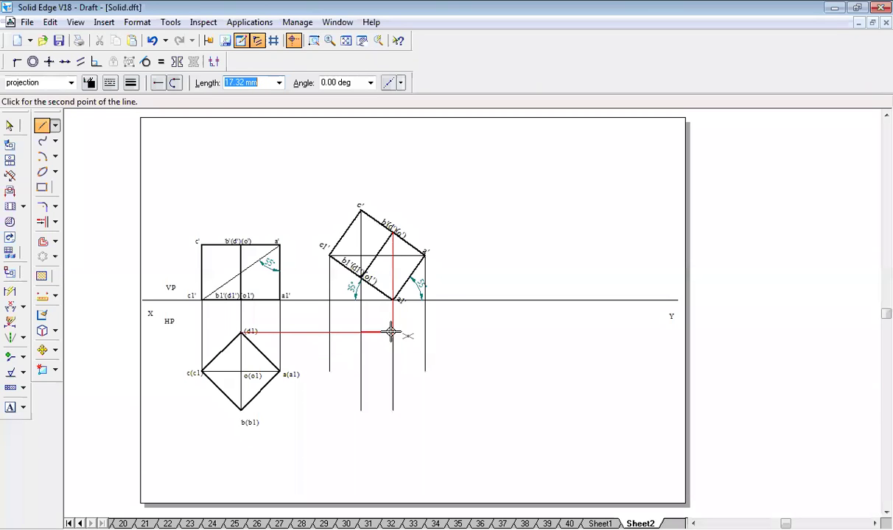
click(391, 333)
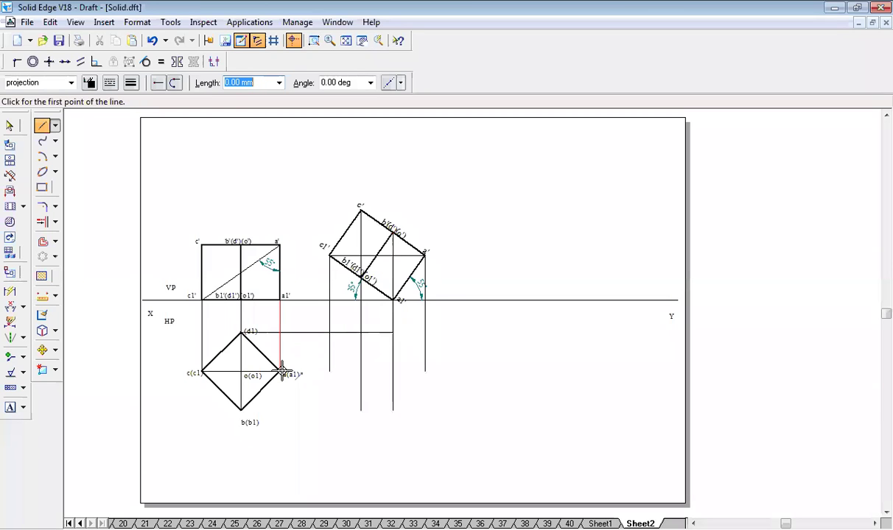
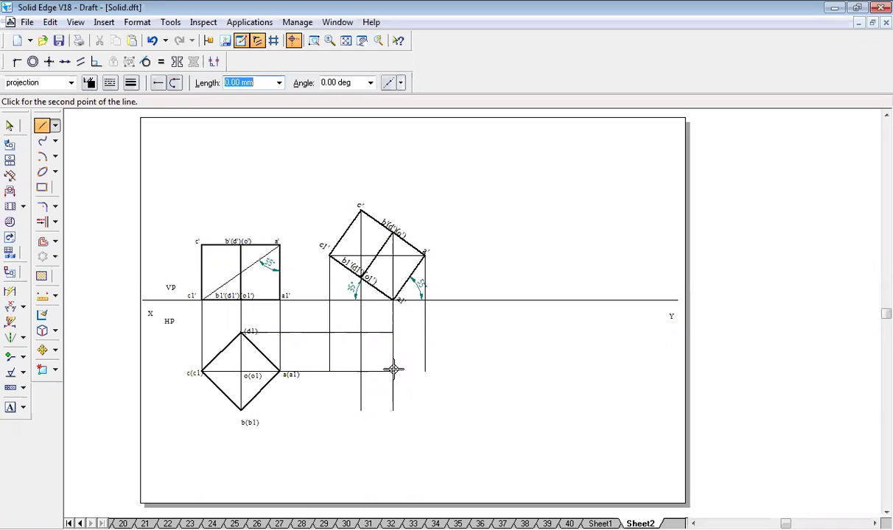
Step: Draw horizontal projectors from the top view's a(a1) to the projector of a' and from b(b1) to the projector of b'(d')
click(425, 371)
click(240, 407)
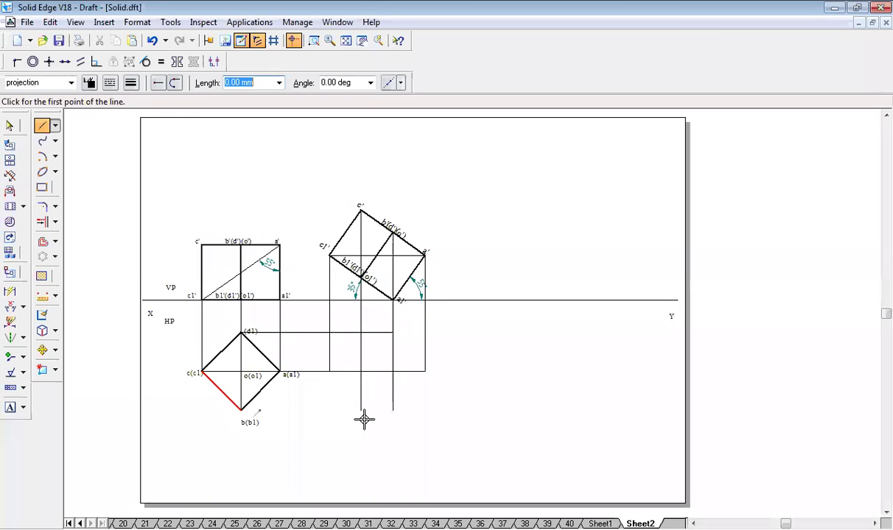
click(361, 409)
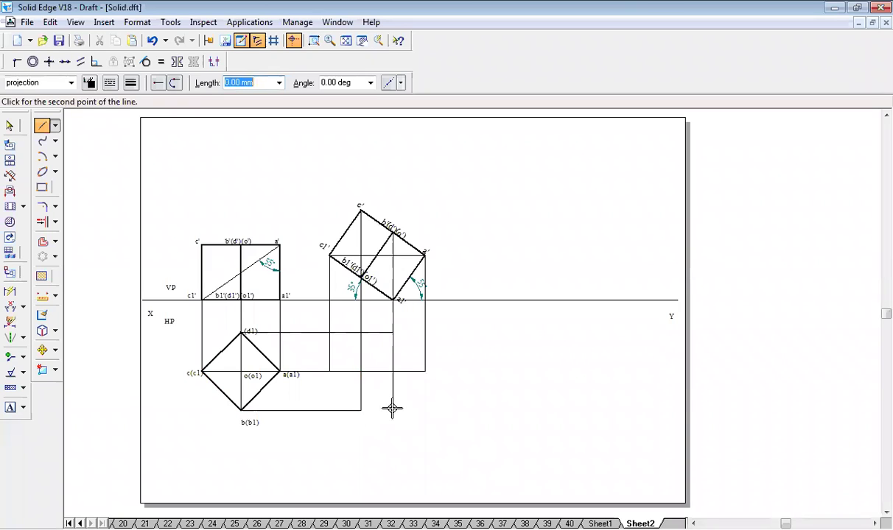
click(392, 409)
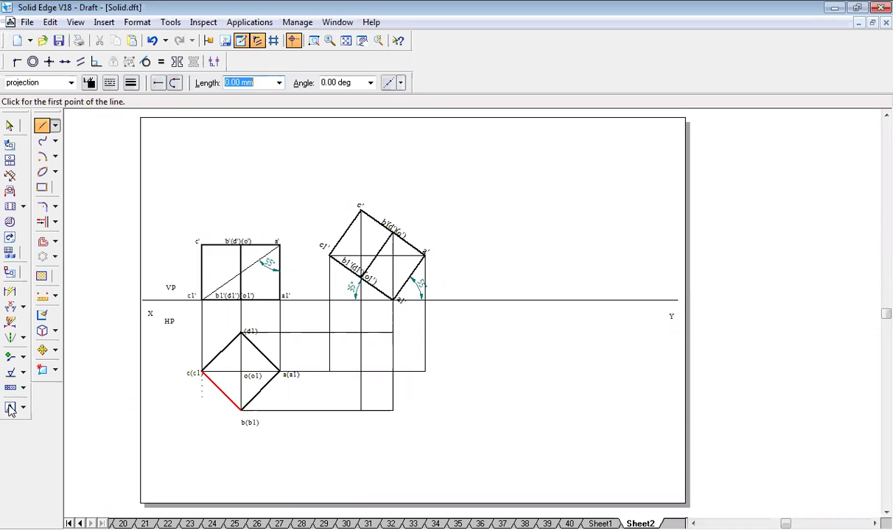
Step: Label the base corners of the projected top view a1', b1', c1', d1' and o1' at their projector intersections
click(10, 408)
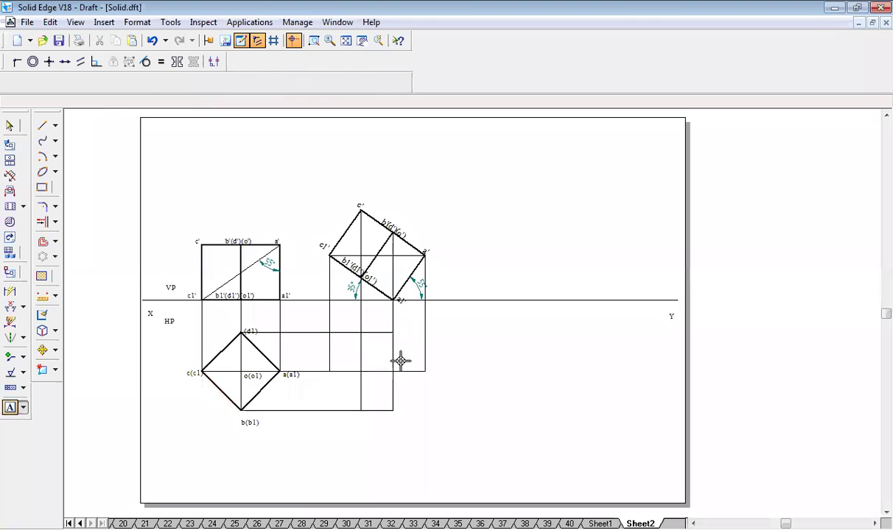
click(397, 362)
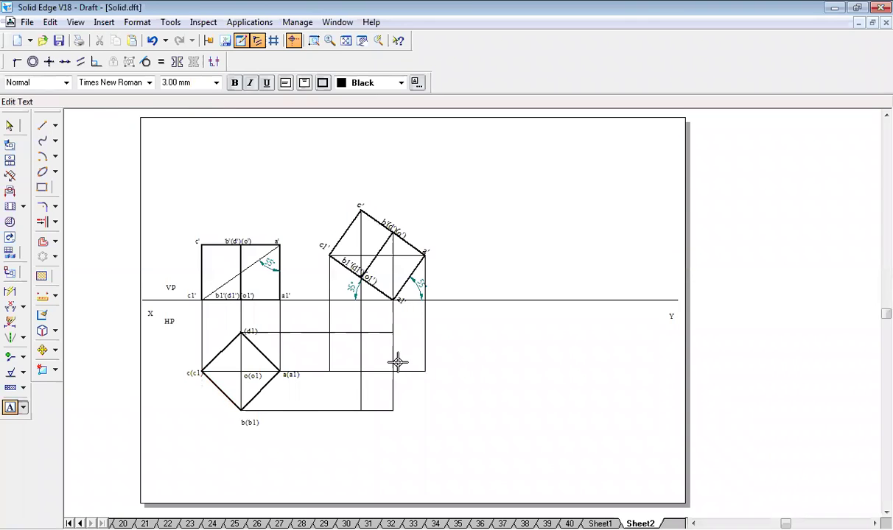
text(a1')
click(366, 401)
text(b1')
click(321, 375)
text(c1')
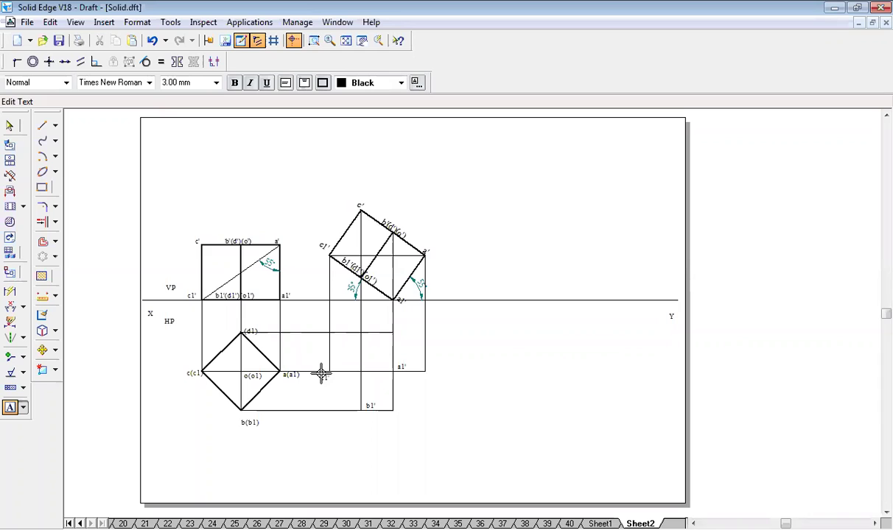
click(355, 324)
text(d1')
click(358, 364)
text(o1')
Step: Label the upper-face points of the projected top view a', b', c', d' and o' at their projector intersections
click(429, 368)
text(a')
click(398, 407)
text(b')
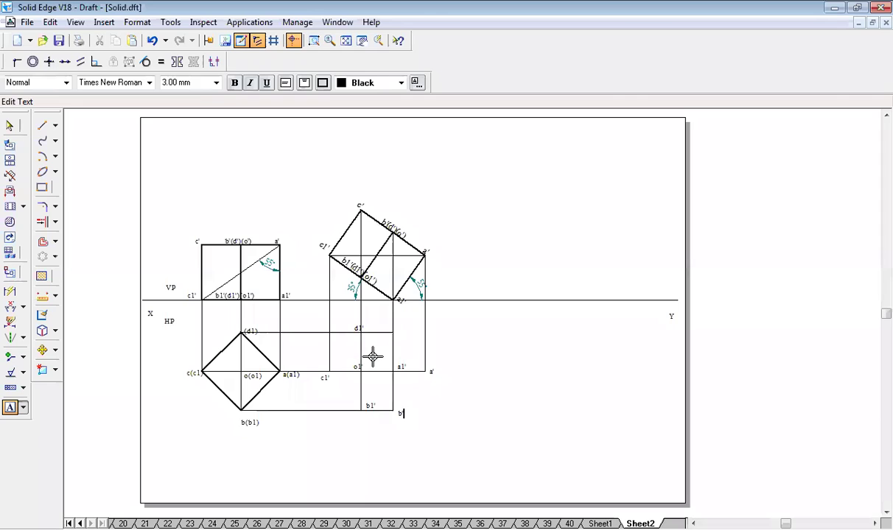
click(371, 362)
text(c')
click(398, 331)
text(d')
key(Escape)
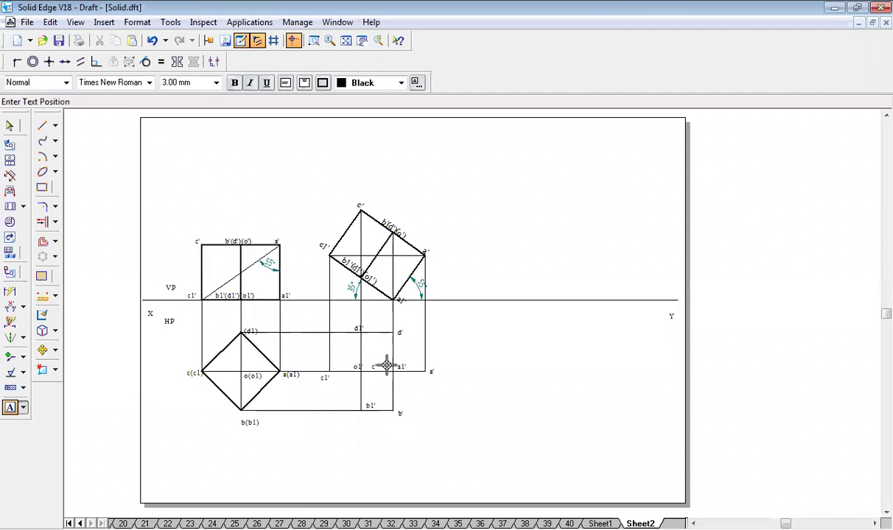
click(387, 366)
text(o')
key(Escape)
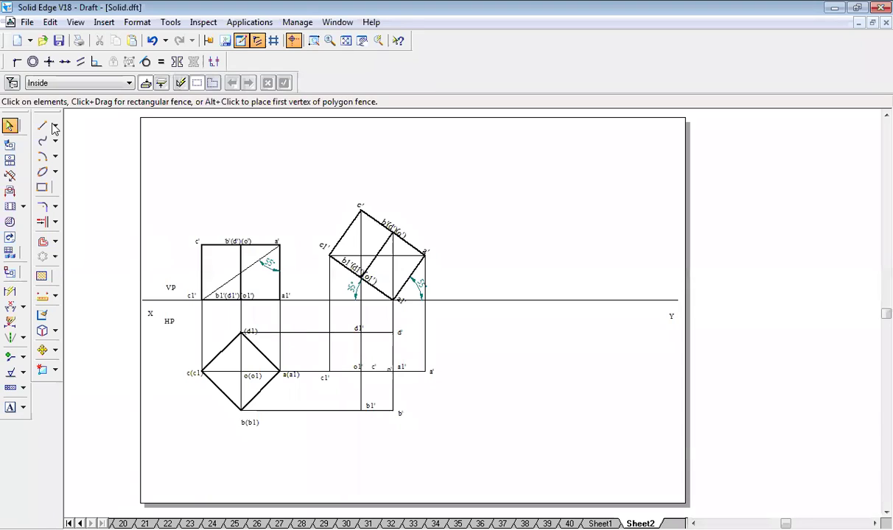
Step: Draw the closed thick outline of the new top view through c1', b1', b', a', d' and d1'
click(42, 127)
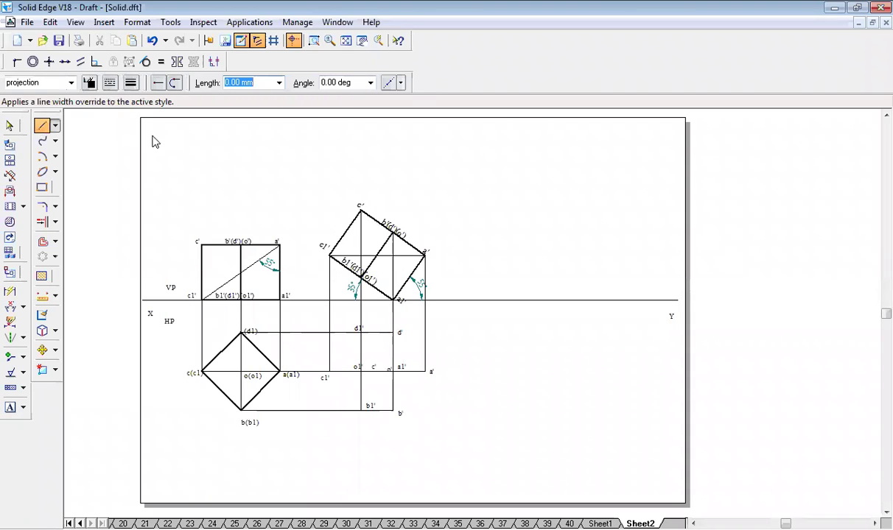
click(329, 372)
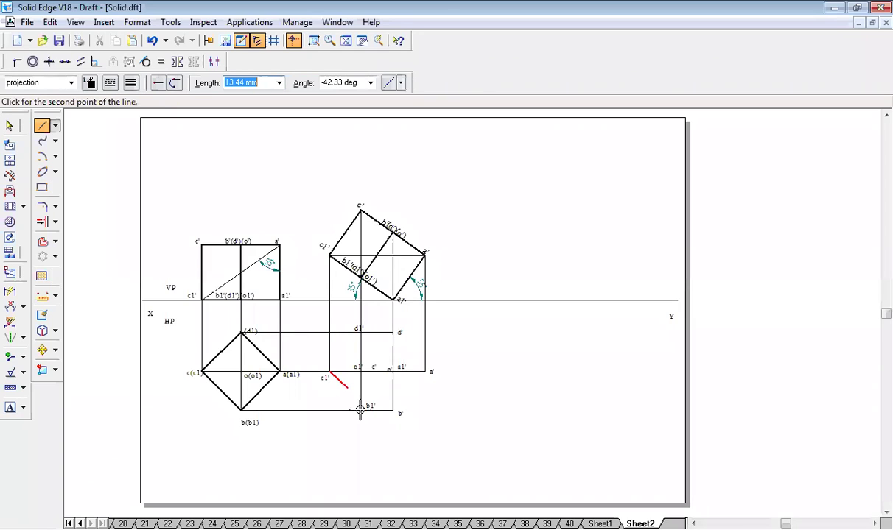
click(360, 410)
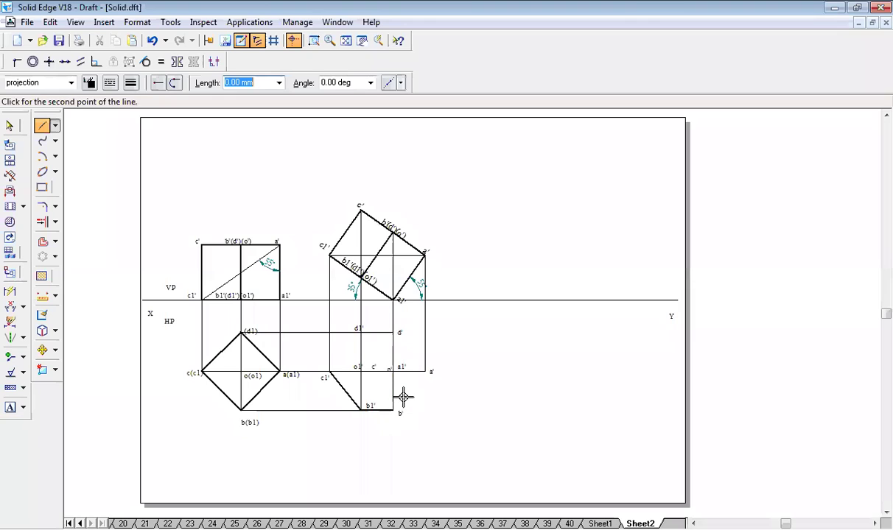
click(425, 372)
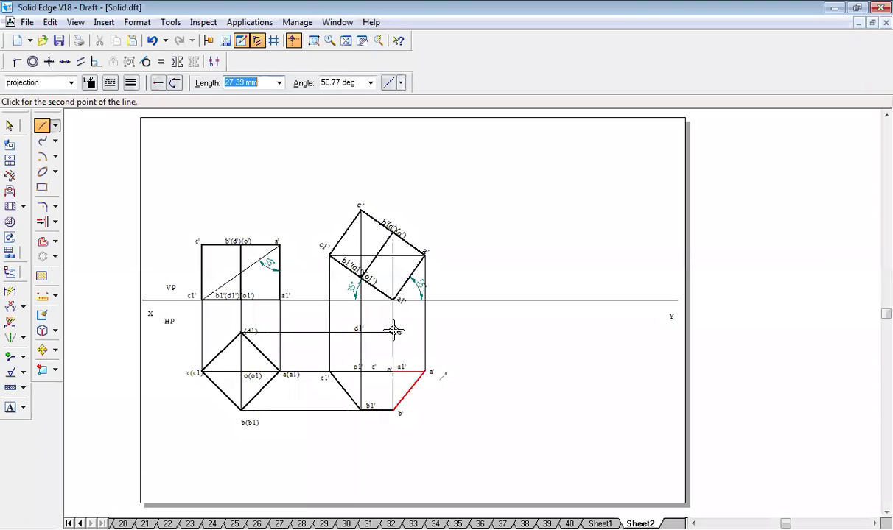
click(394, 333)
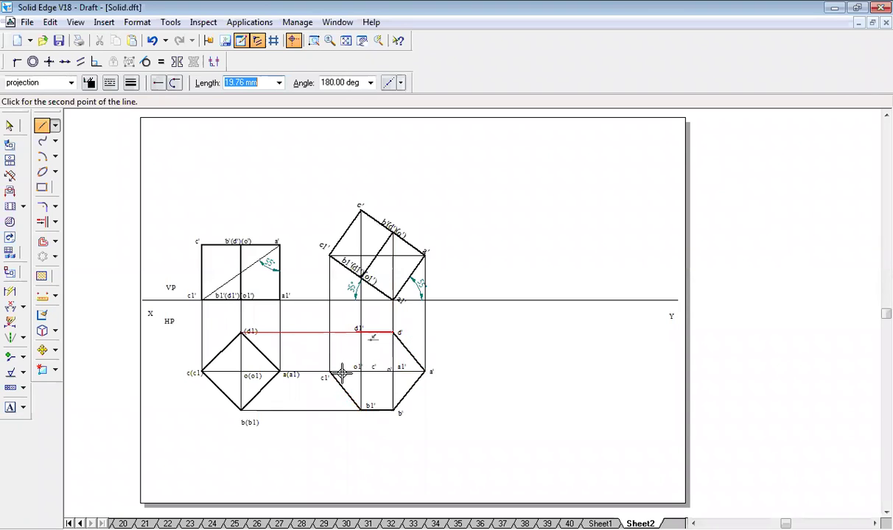
click(360, 333)
click(329, 372)
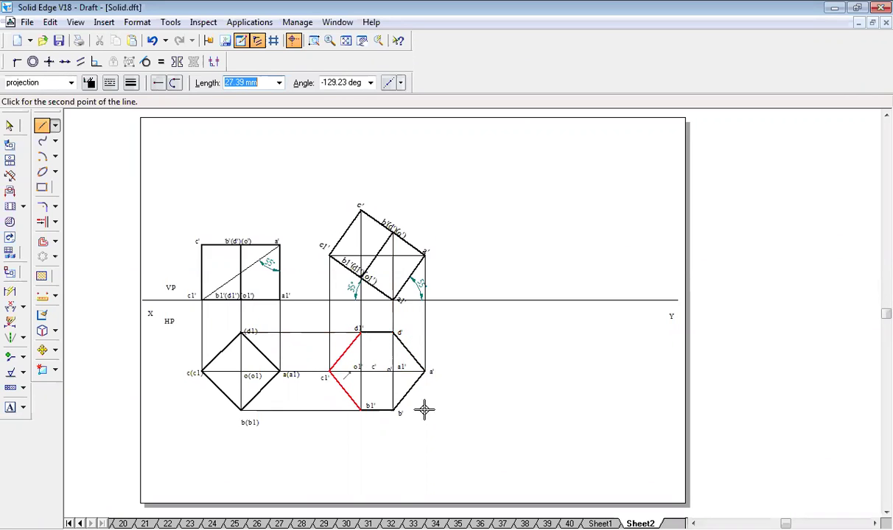
right_click(391, 377)
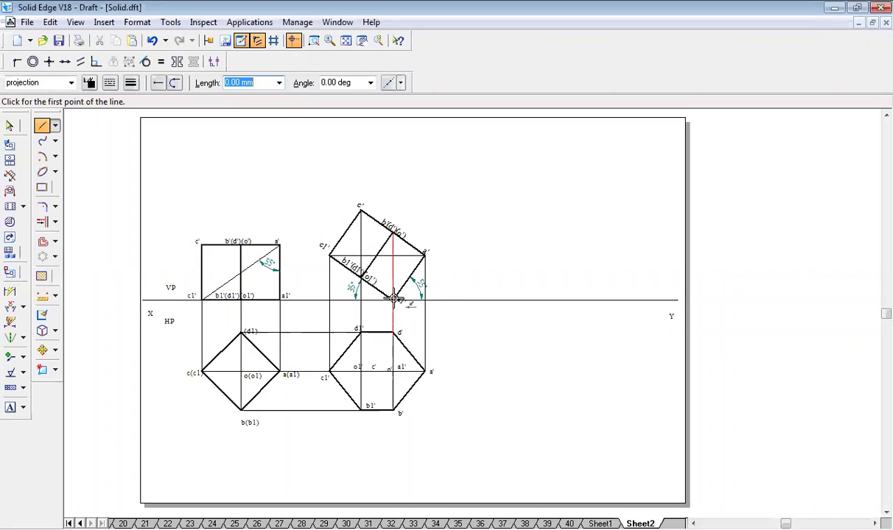
Step: Draw the hidden edges of the new top view as dashed lines from a1' to b1', d1' and a'
click(392, 372)
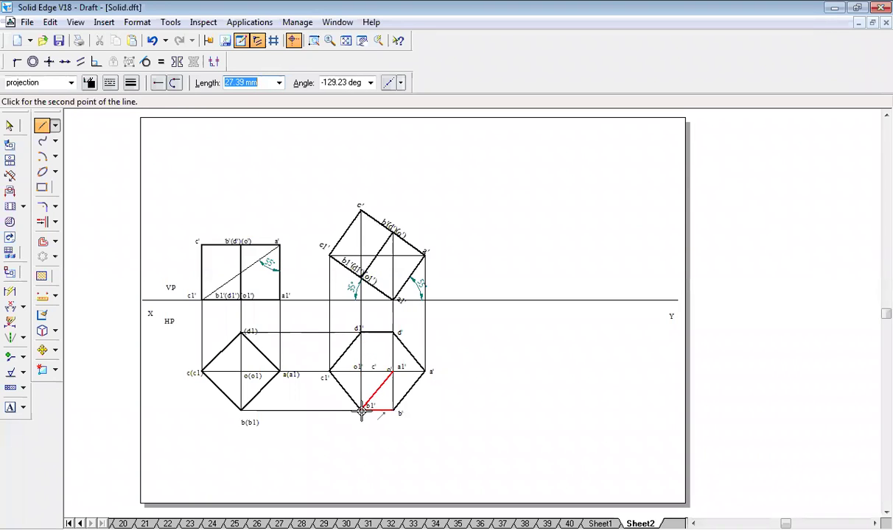
click(361, 410)
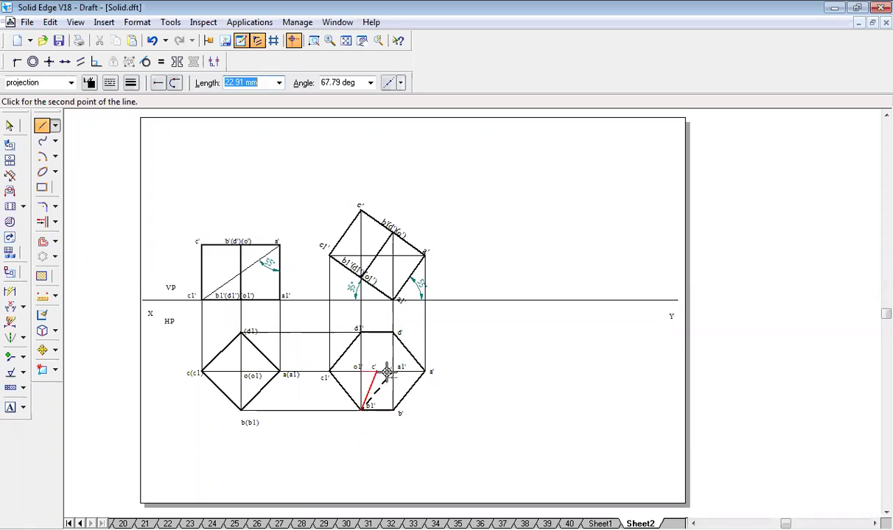
right_click(393, 374)
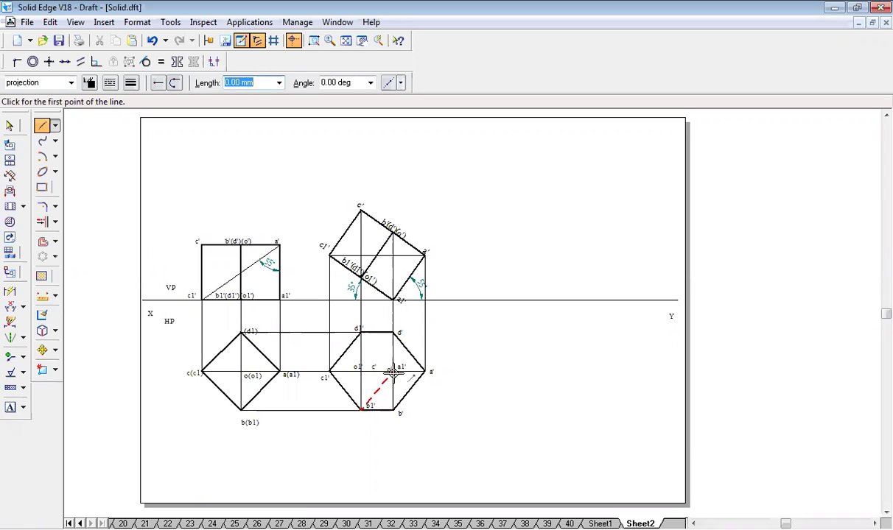
click(394, 373)
click(361, 333)
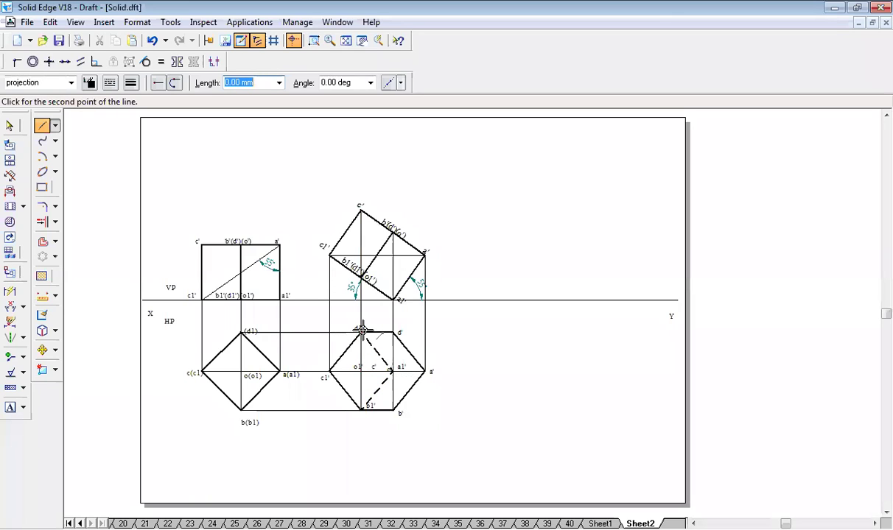
right_click(392, 370)
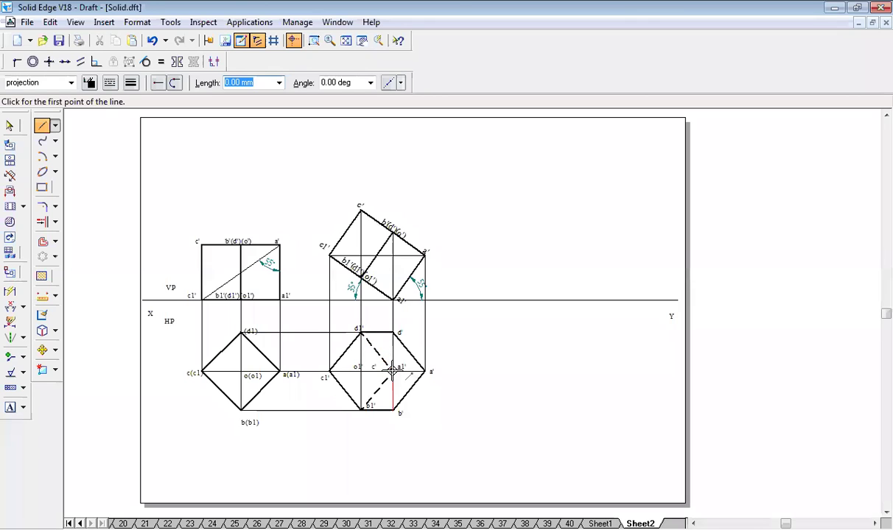
click(392, 372)
click(426, 372)
click(394, 334)
right_click(395, 333)
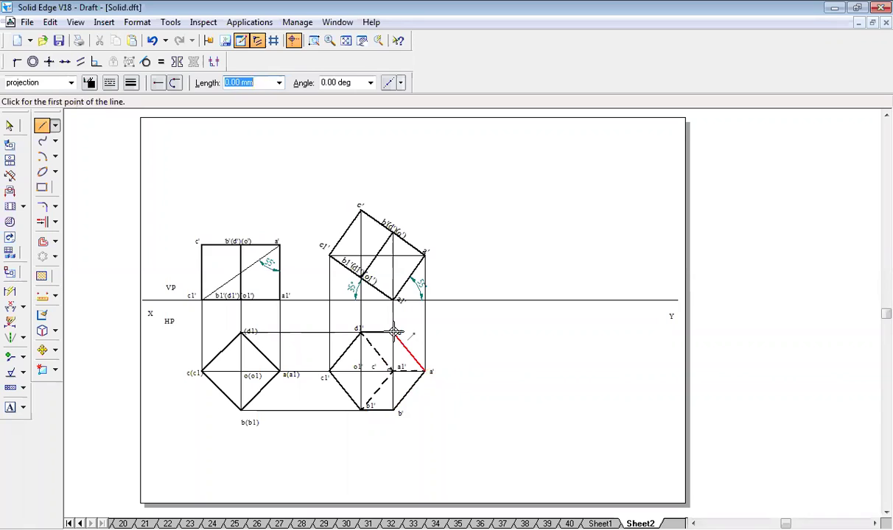
Step: Draw the visible thick edges of the new top view from c' to d', b' and c1'
click(393, 333)
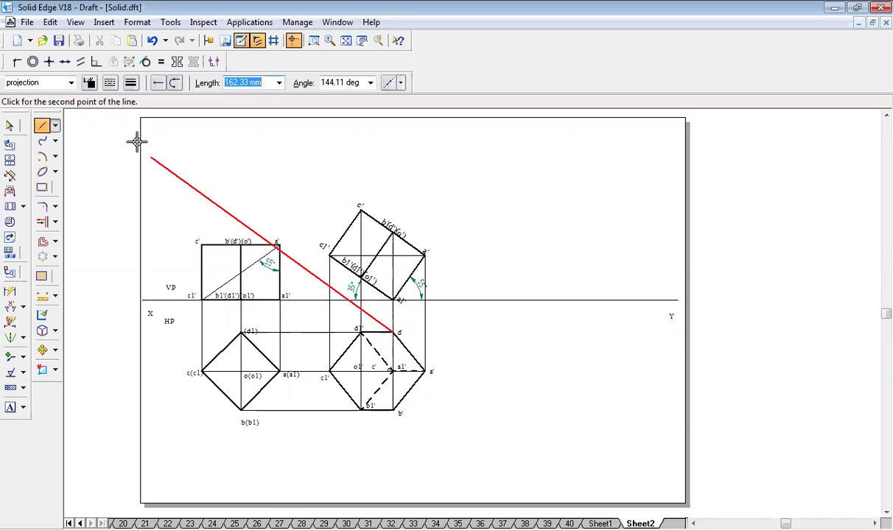
click(361, 371)
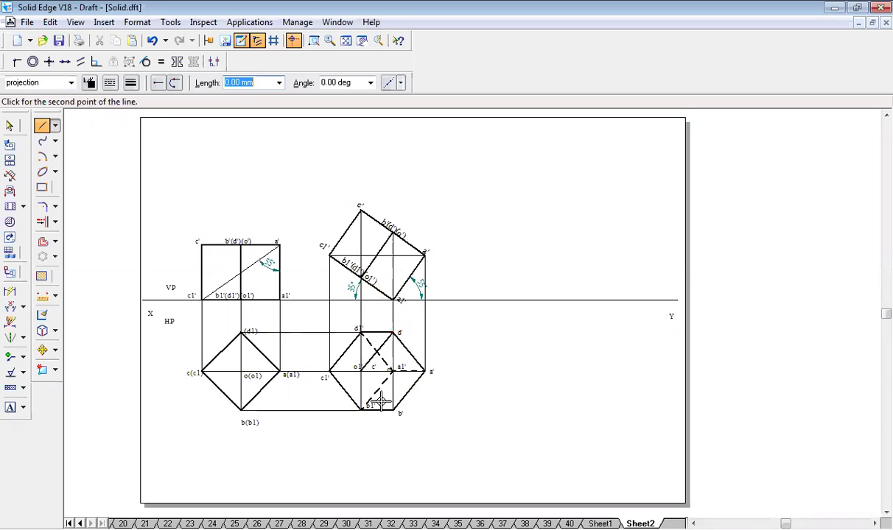
click(394, 410)
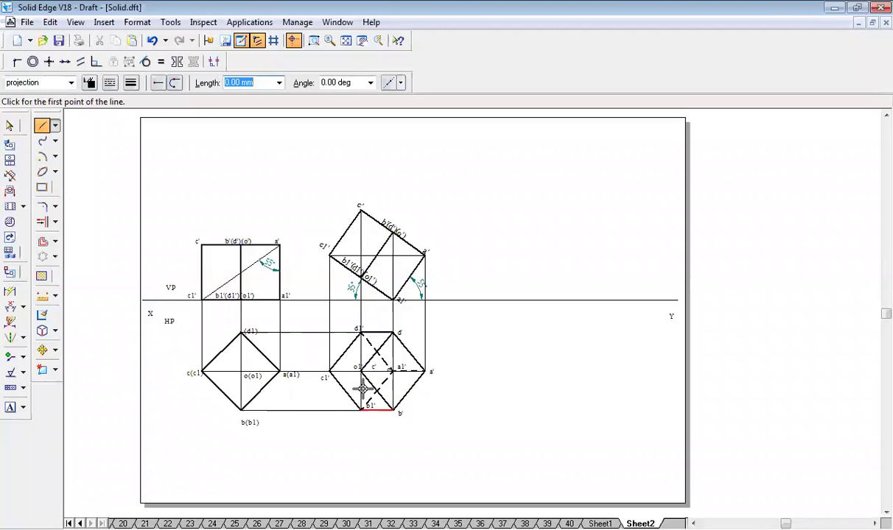
click(339, 371)
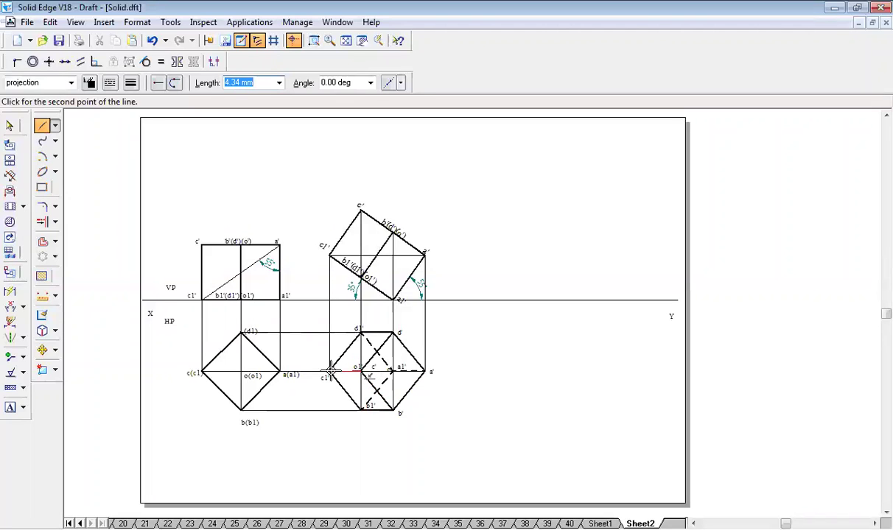
right_click(429, 504)
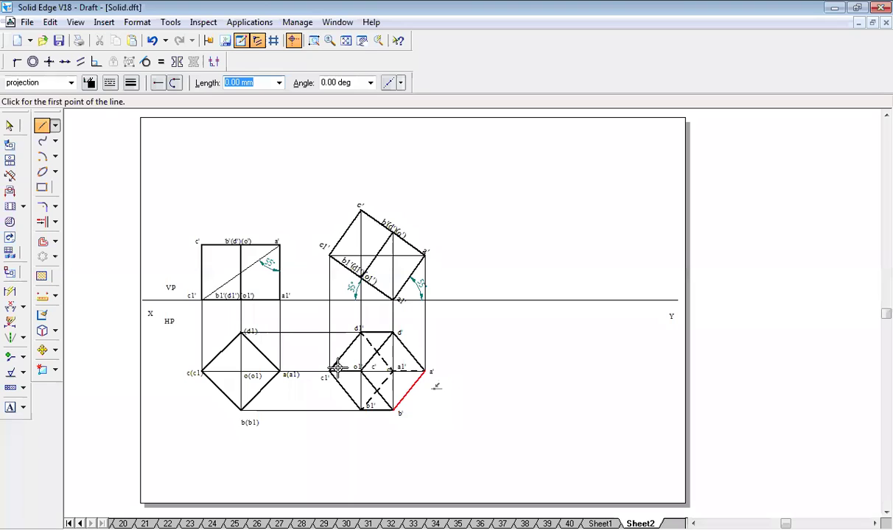
key(Escape)
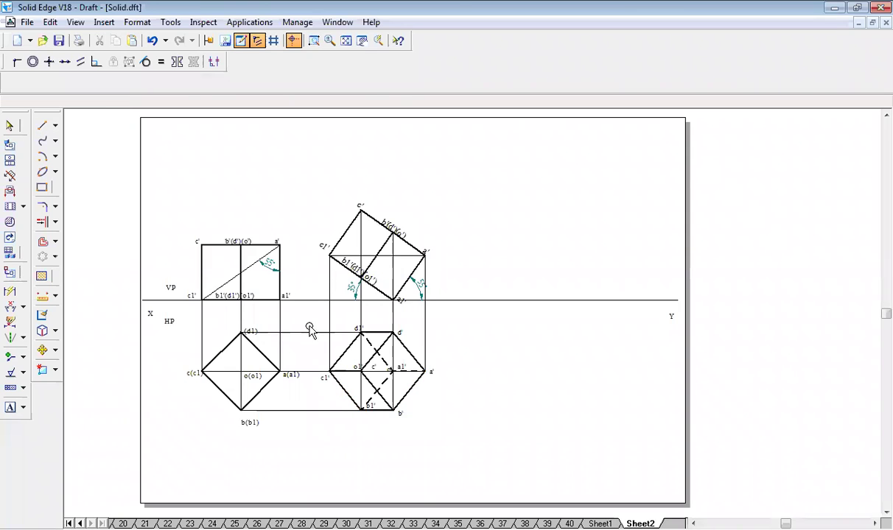
Step: Copy the completed new top view with its labels into the free space toward the Y end of the XY line
drag(306, 318, 464, 430)
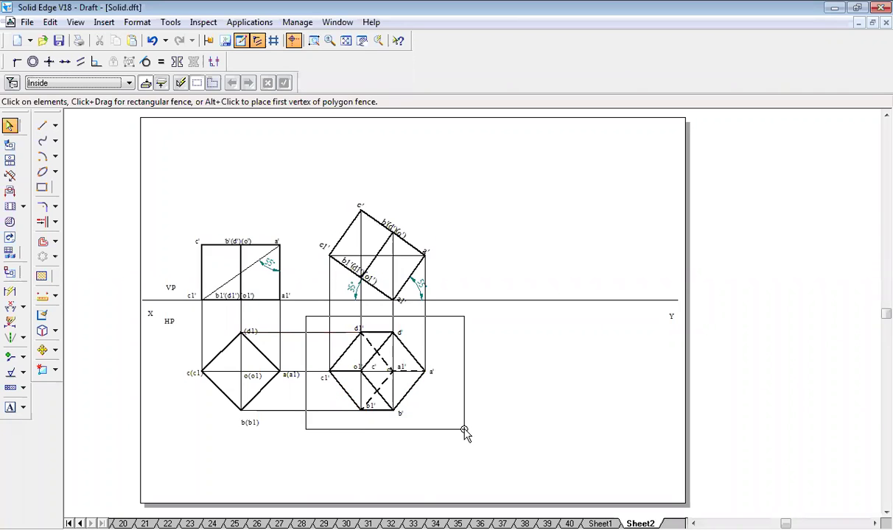
click(42, 350)
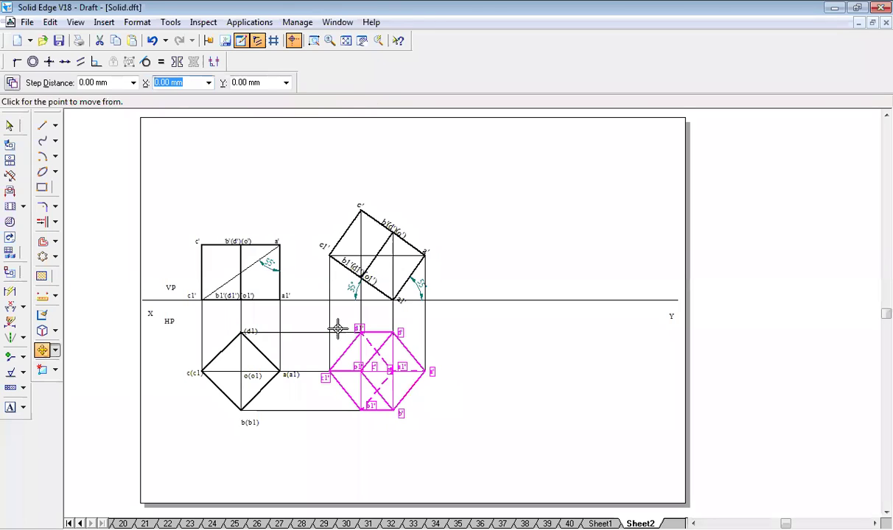
click(423, 372)
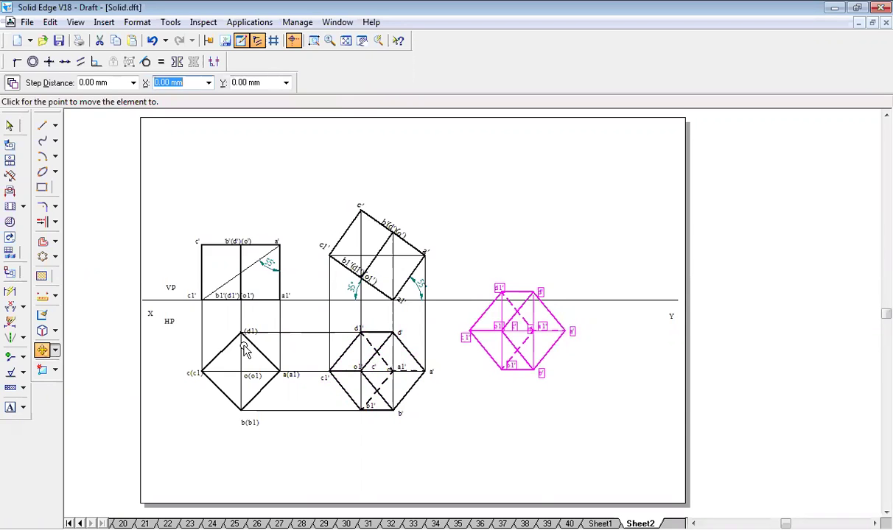
click(565, 331)
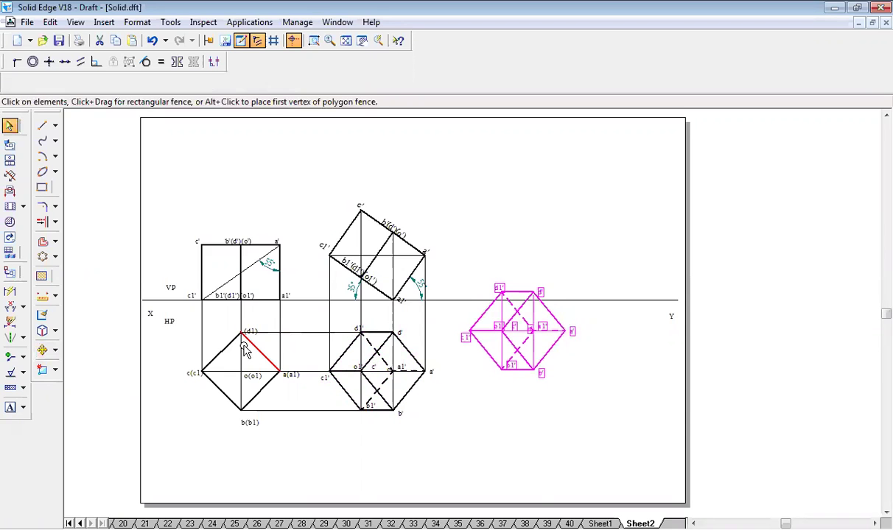
Step: Rotate the copied top view 90 degrees about its corner a' so the solid diagonal stands vertical below XY
click(55, 351)
click(94, 369)
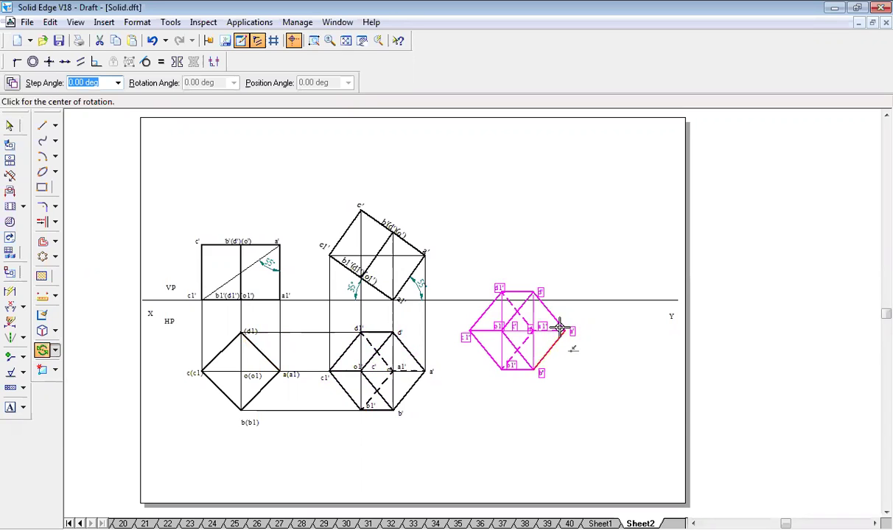
click(467, 331)
click(568, 442)
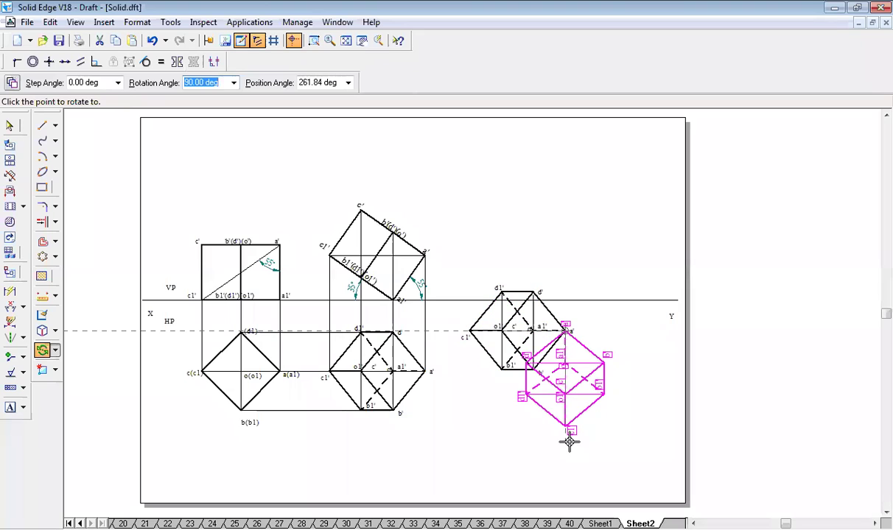
click(571, 448)
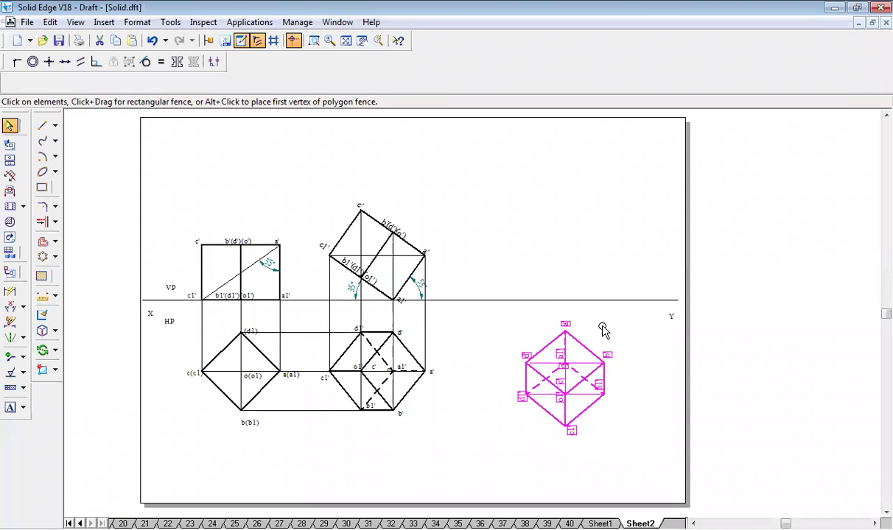
click(575, 308)
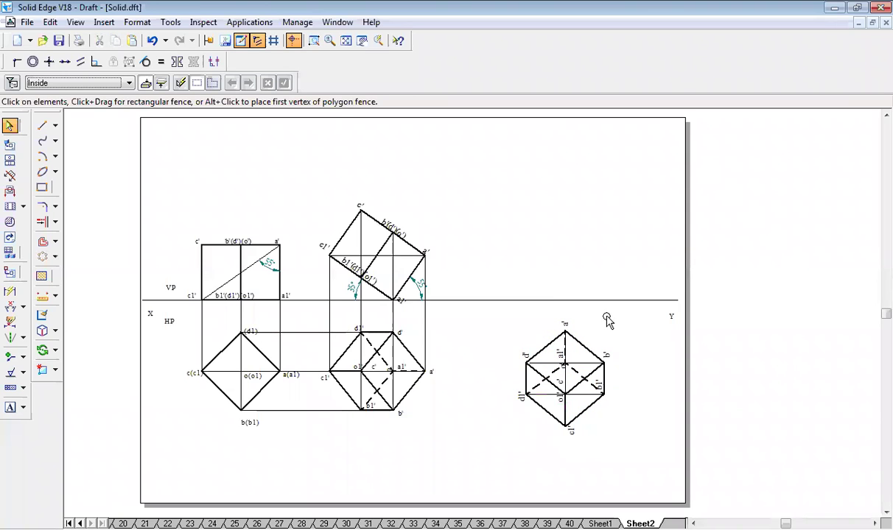
Step: Draw a vertical projector from corner d' of the rotated top view up across the XY line to the level of b'(d')(o')
click(42, 125)
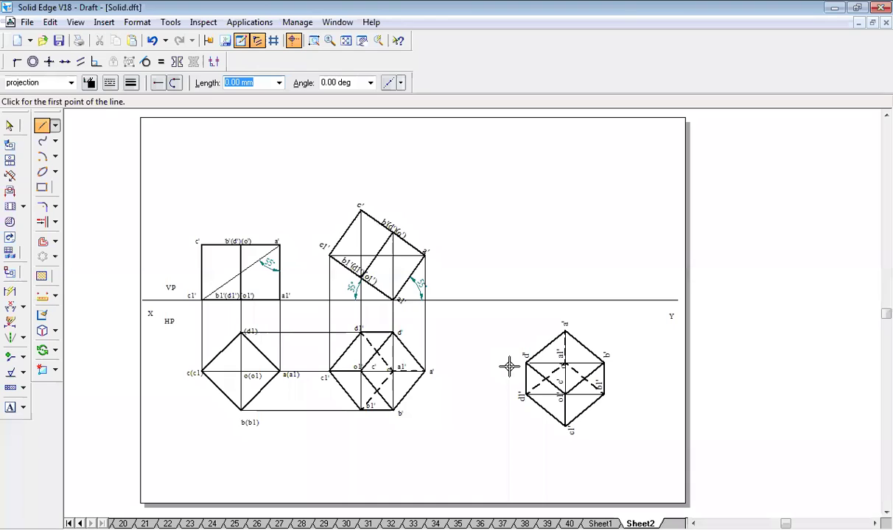
click(526, 330)
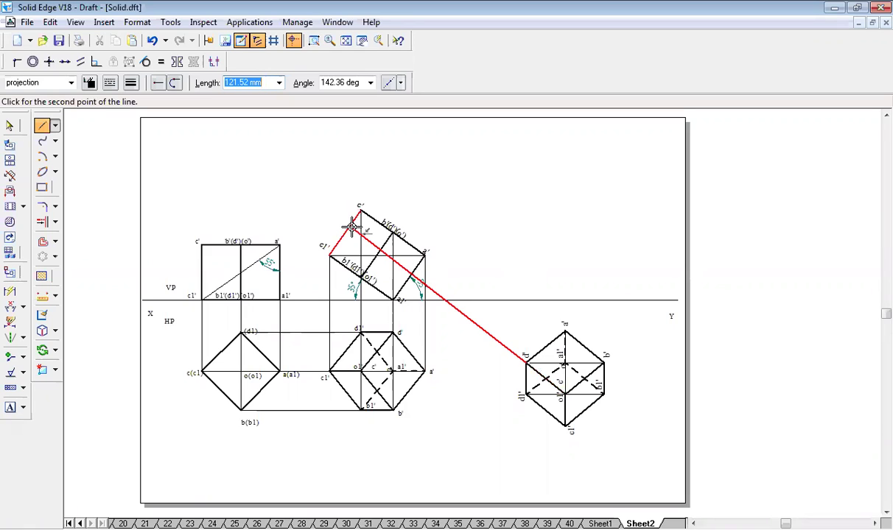
click(444, 269)
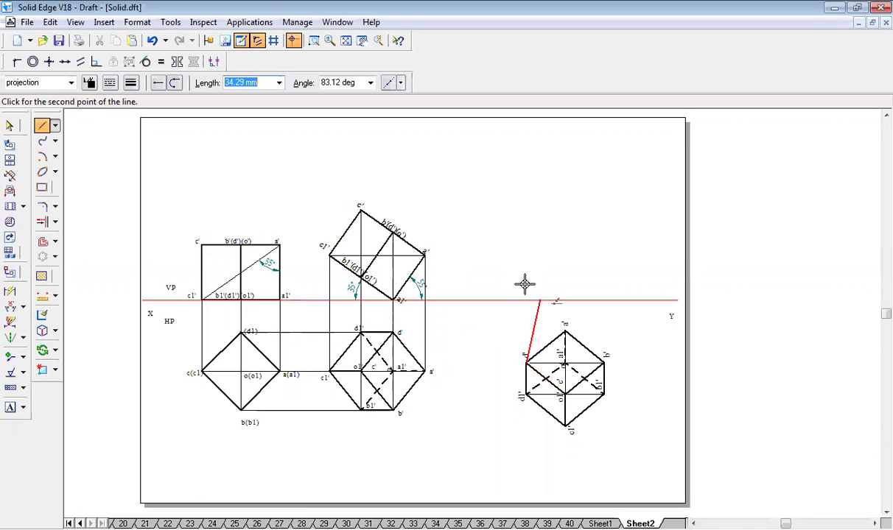
click(525, 278)
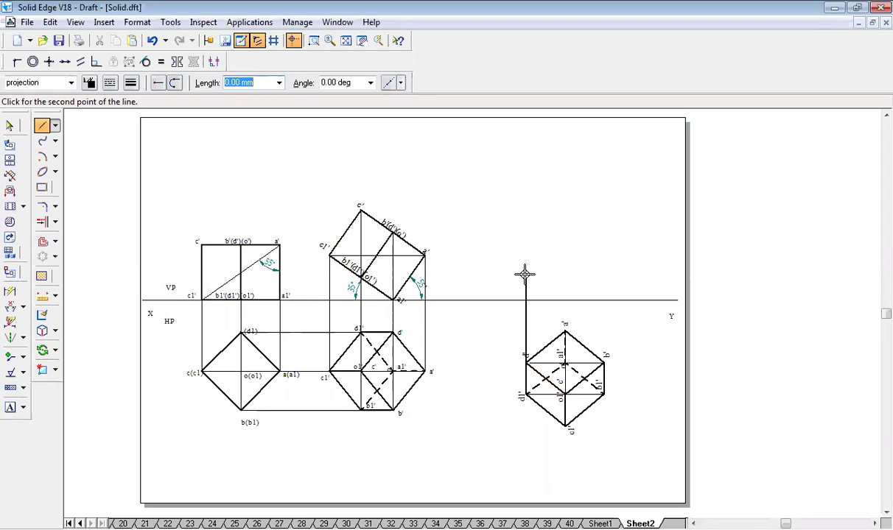
click(525, 233)
right_click(525, 232)
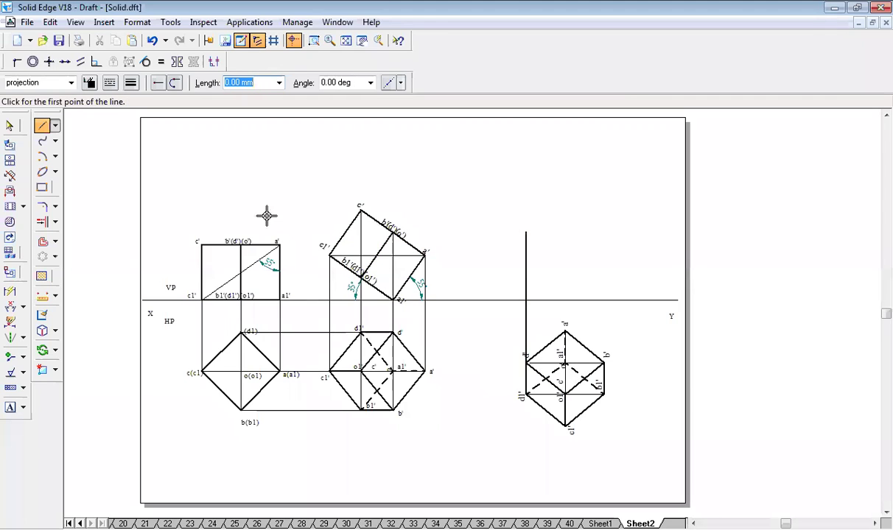
Step: Set the line width to 0.05 mm and draw a vertical projector from corner a' of the rotated top view up to the c' level
click(131, 84)
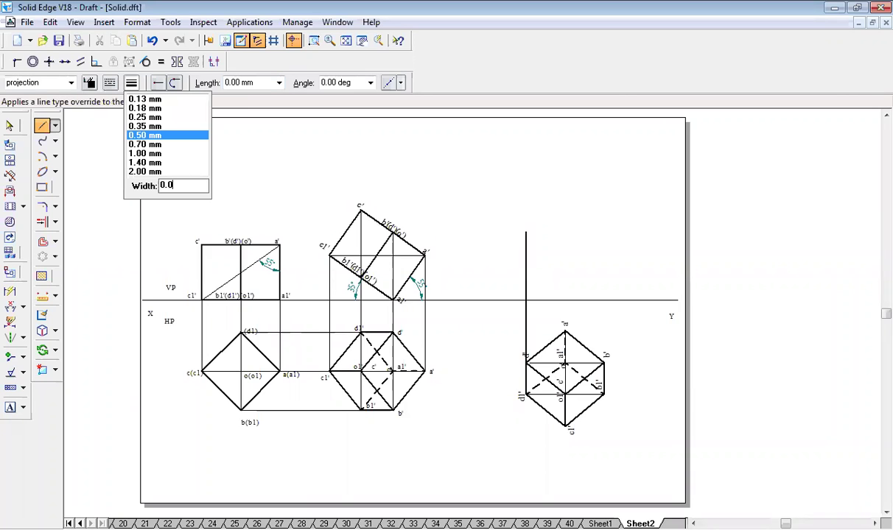
text(5)
key(Return)
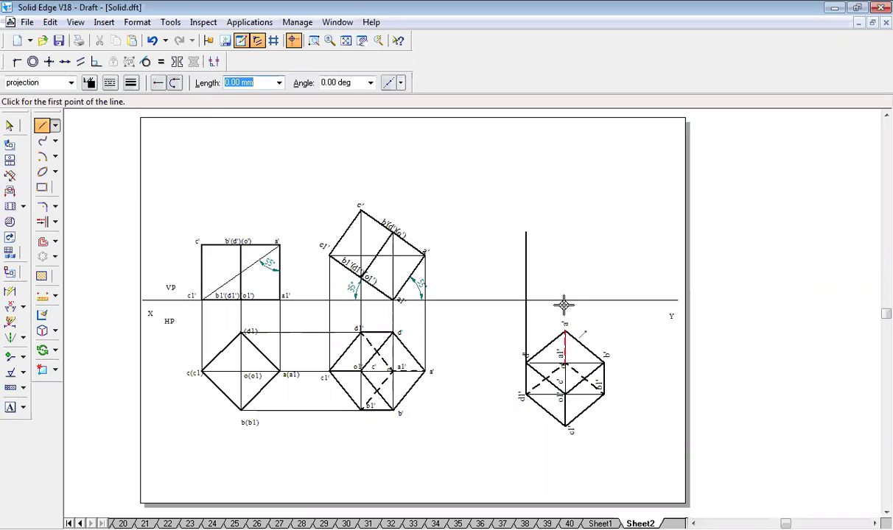
click(565, 331)
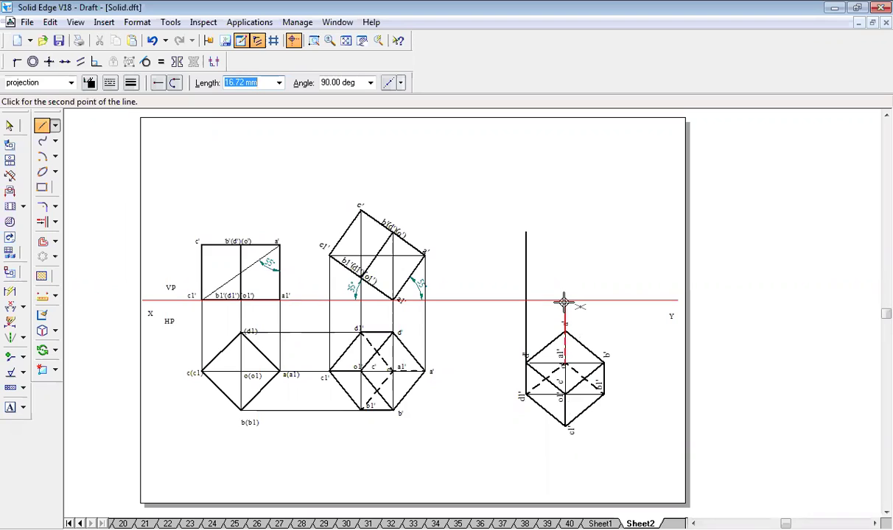
click(565, 254)
click(561, 233)
click(564, 209)
right_click(604, 363)
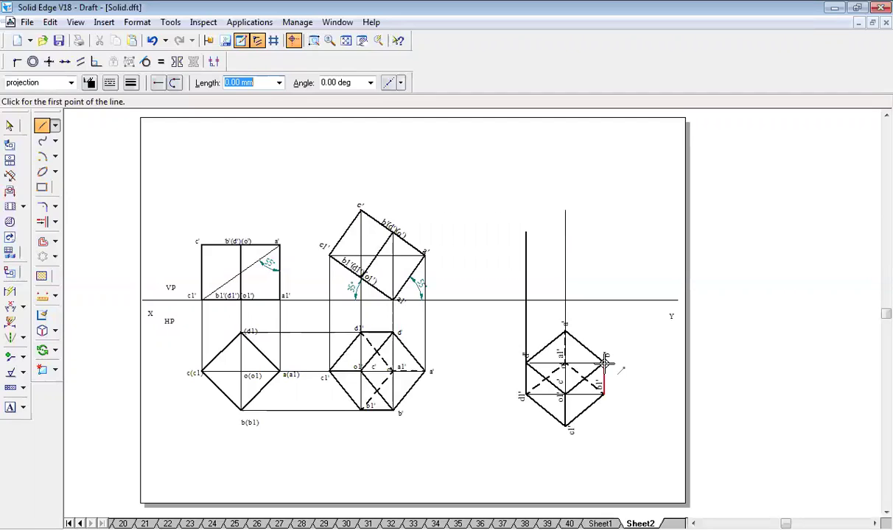
Step: Draw a thin vertical projector from corner b' of the rotated top view up to the level of b'(d')(o')
click(605, 357)
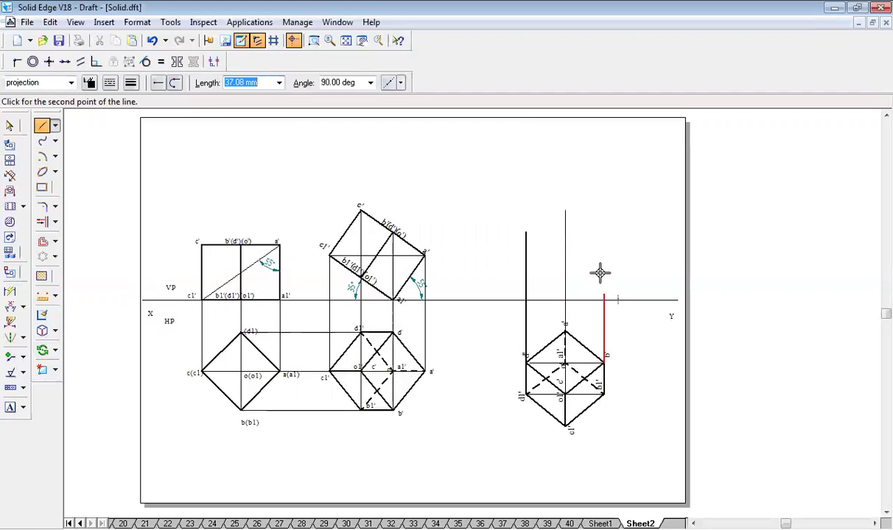
click(601, 277)
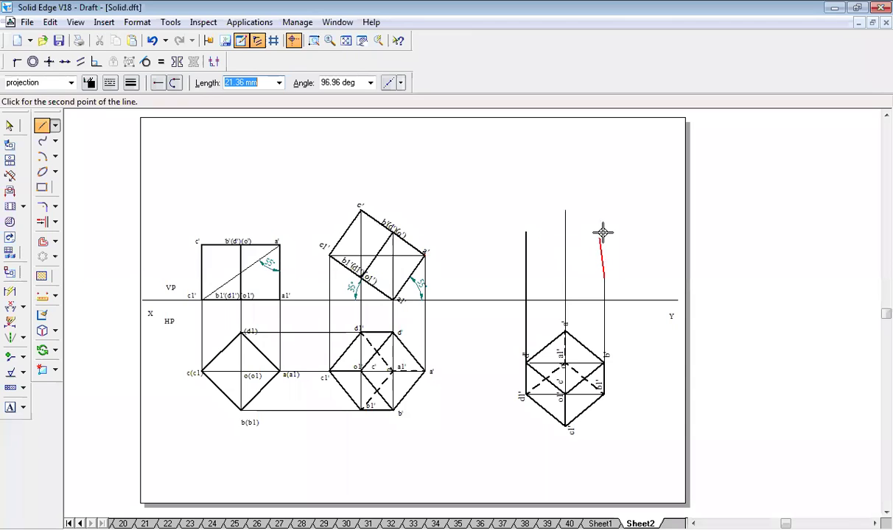
click(603, 233)
right_click(361, 209)
Step: Draw horizontal projectors from c' and b'(d')(o') of the tilted front view across to the new vertical projectors
click(361, 208)
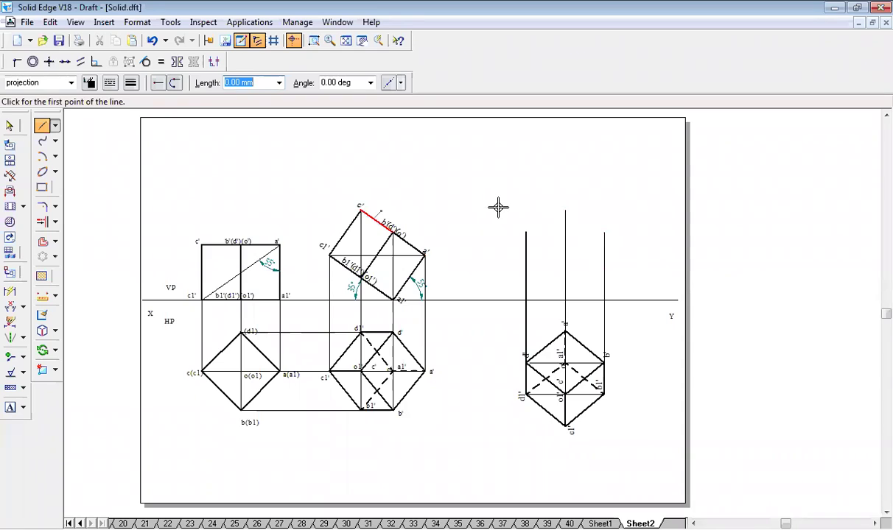
click(564, 211)
right_click(368, 221)
click(388, 232)
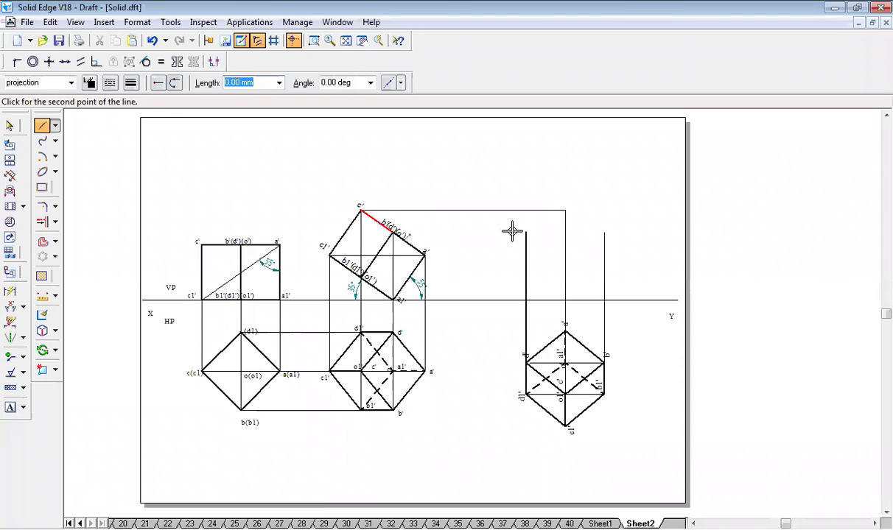
click(526, 232)
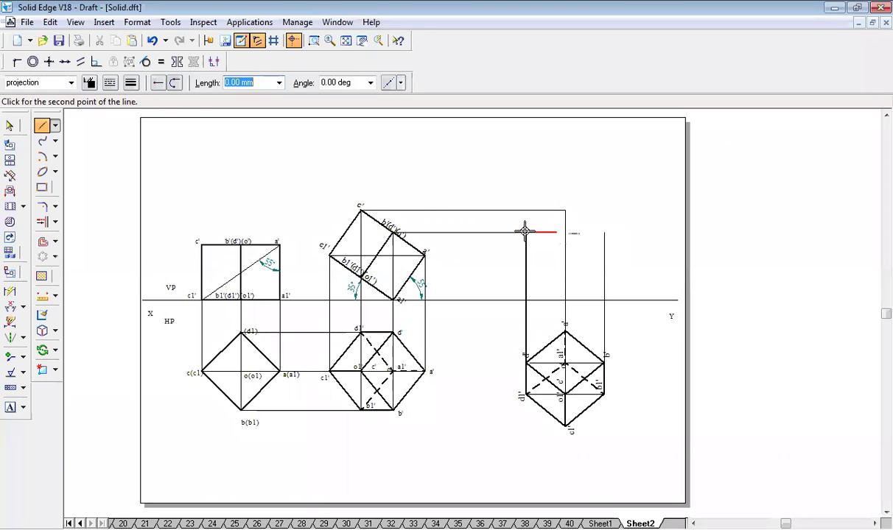
click(565, 233)
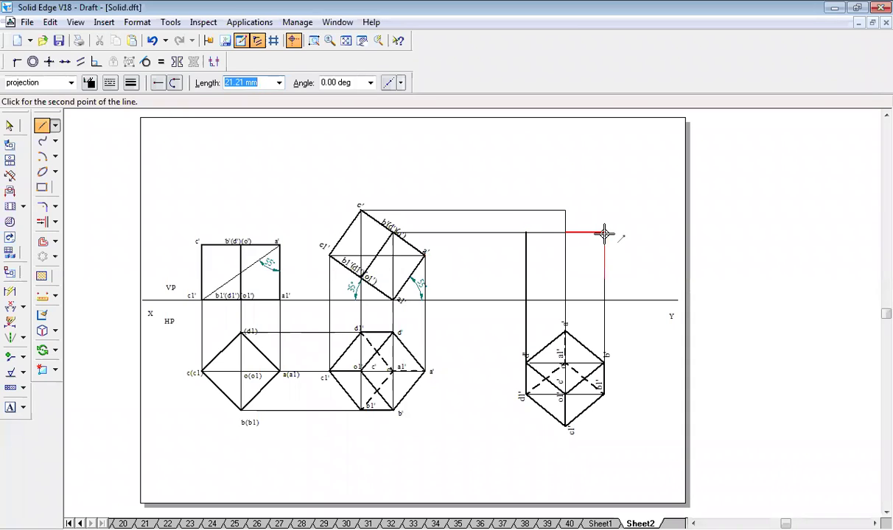
click(604, 233)
right_click(498, 248)
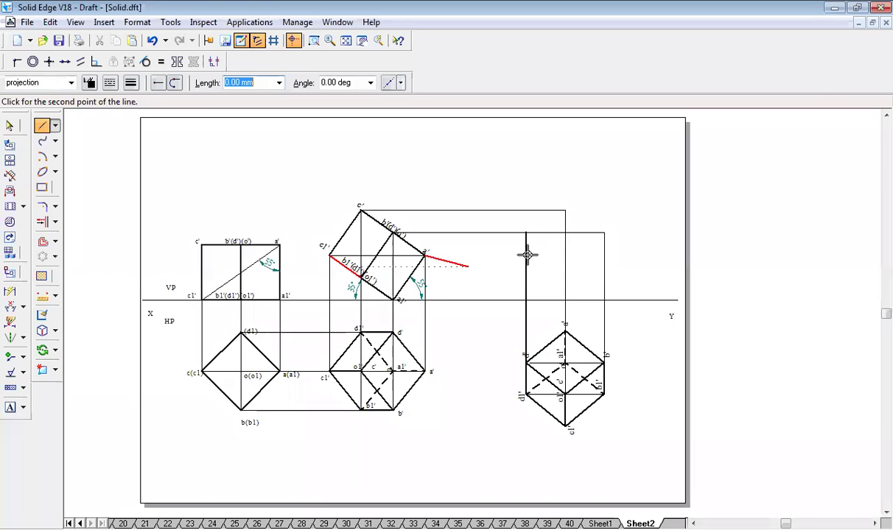
Step: Draw horizontal projectors from a' and b1'(d1')(o1') of the tilted front view to the vertical projectors of the rotated view
click(565, 254)
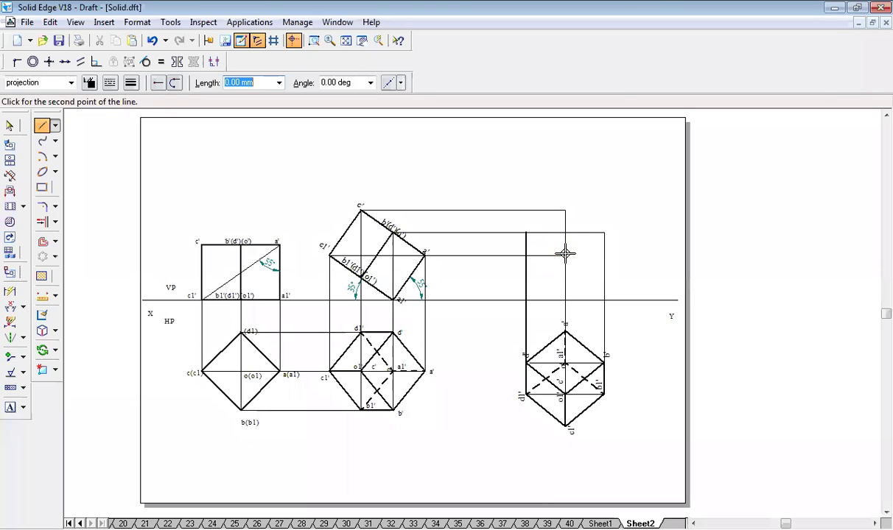
right_click(361, 276)
click(361, 276)
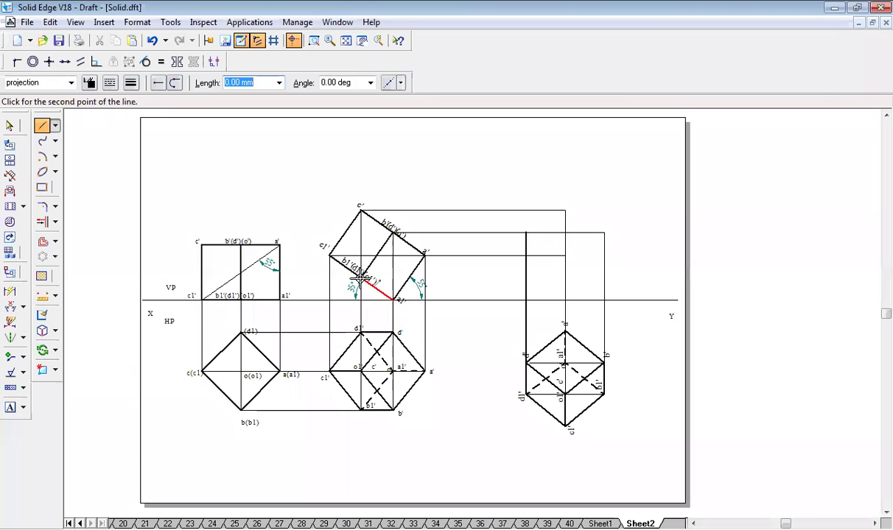
click(525, 278)
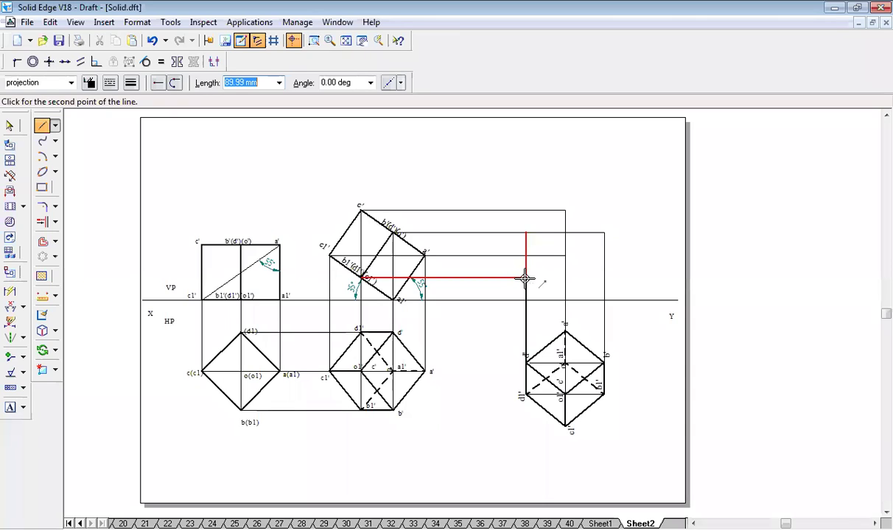
click(565, 278)
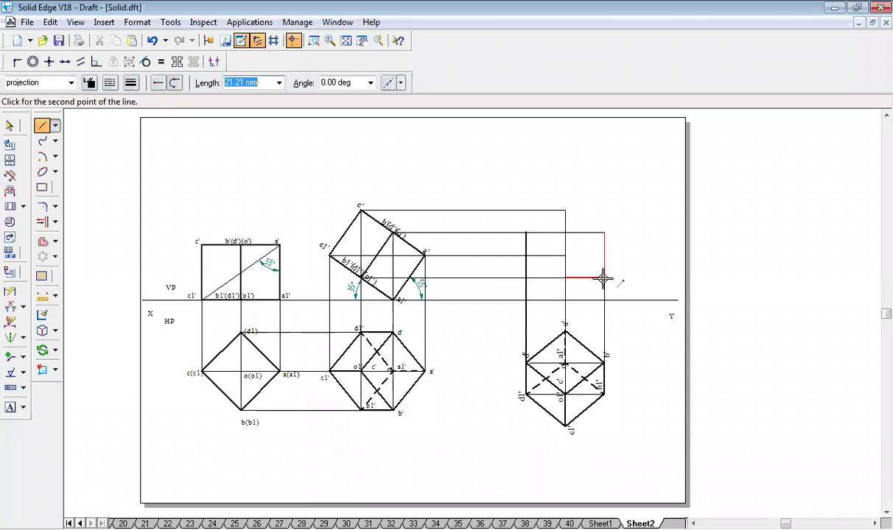
double_click(604, 278)
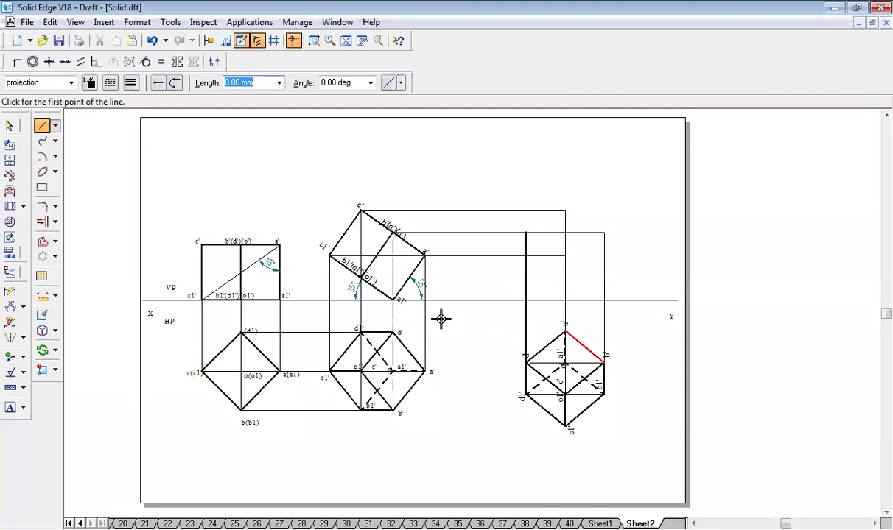
Step: Label the new front view's points a1' on the XY line and b1' at the lower outer intersection toward Y
click(10, 408)
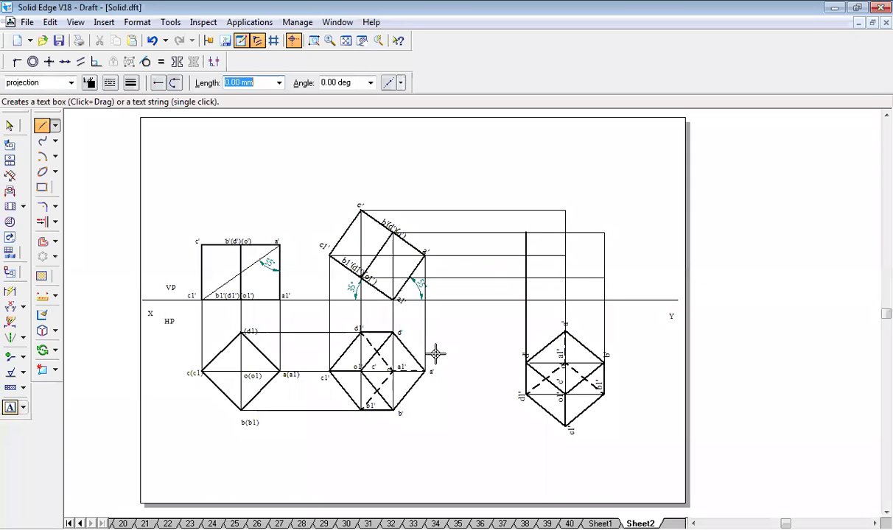
click(569, 293)
text(a1')
click(608, 273)
click(608, 274)
text(b1')
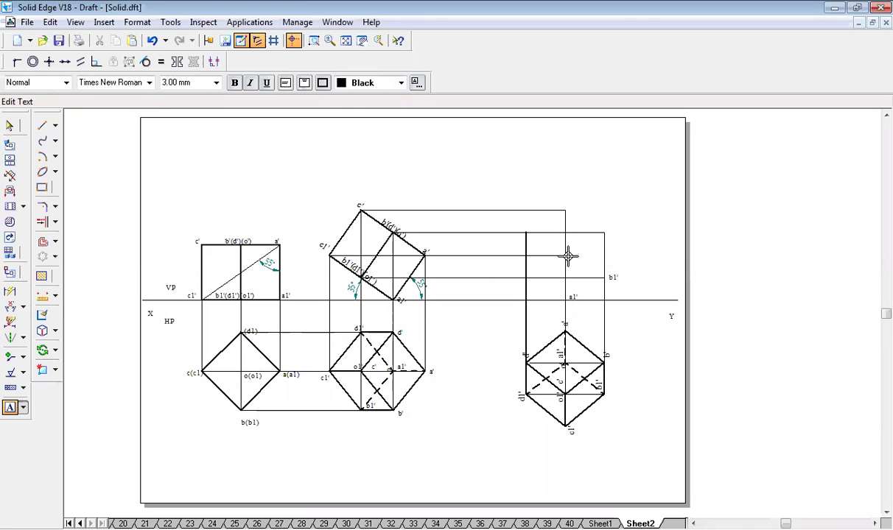
Step: Label points c1', d1' and o1' at their projector intersections in the new front view
click(568, 256)
text(c1)
click(517, 272)
text(d1 o1')
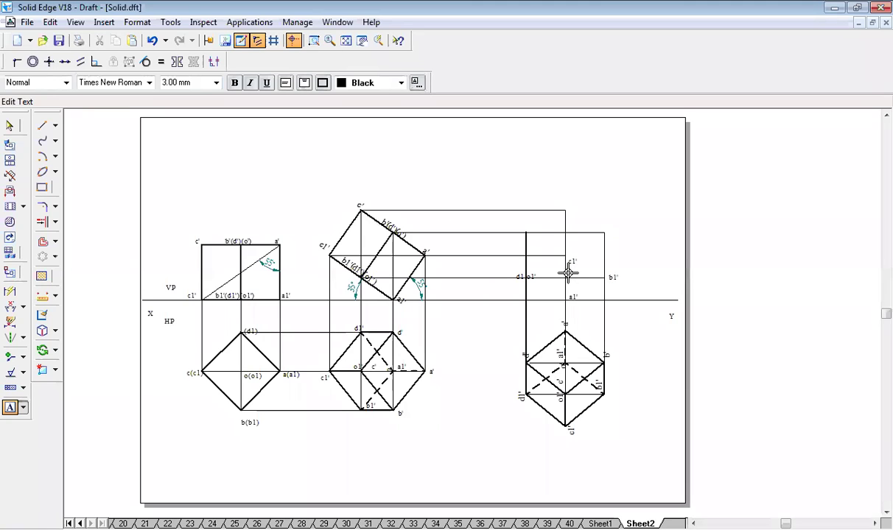
key(BackSpace)
key(BackSpace)
key(BackSpace)
key(BackSpace)
click(568, 275)
text(o1)
Step: Label the remaining points b', c', a', d' and o' at their projector intersections in the new front view
click(609, 226)
text(b')
click(569, 205)
text(c')
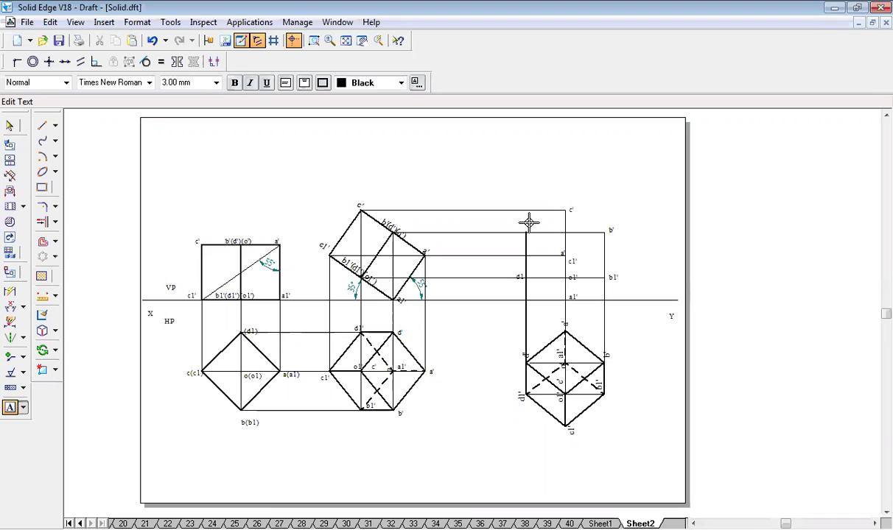
click(520, 224)
text(d')
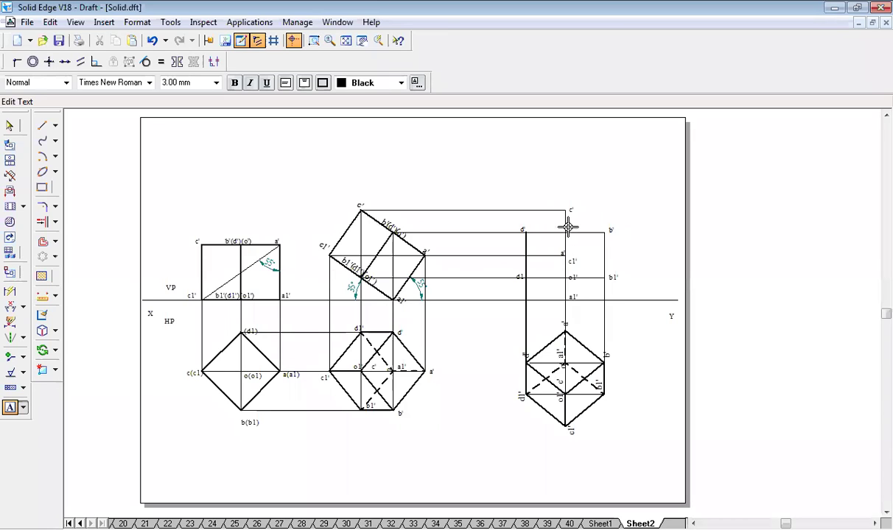
key(Escape)
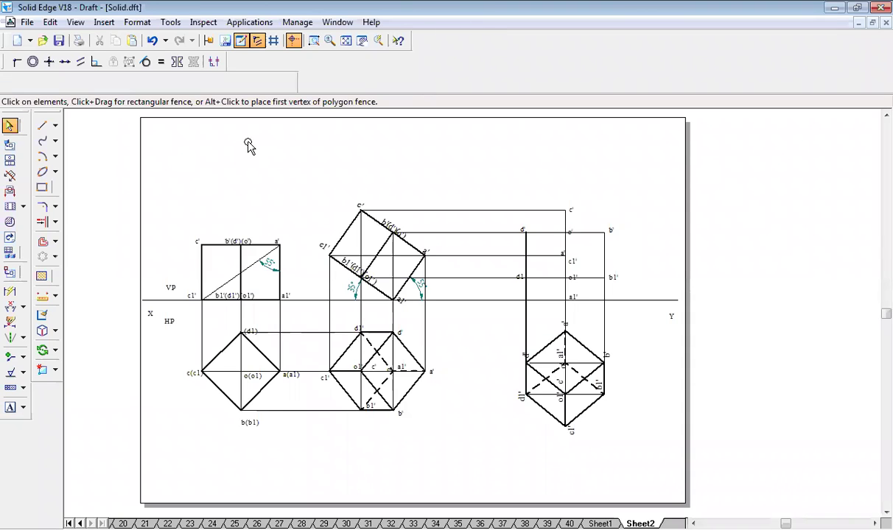
Step: Draw the outer outline of the new front view with 0.50 mm wide lines through a1', b1', b', c', d' and d1'
click(42, 126)
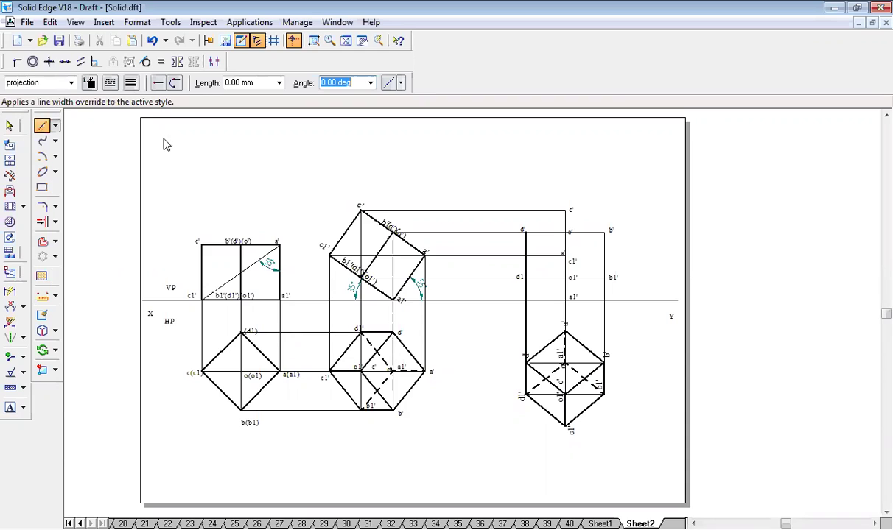
click(130, 82)
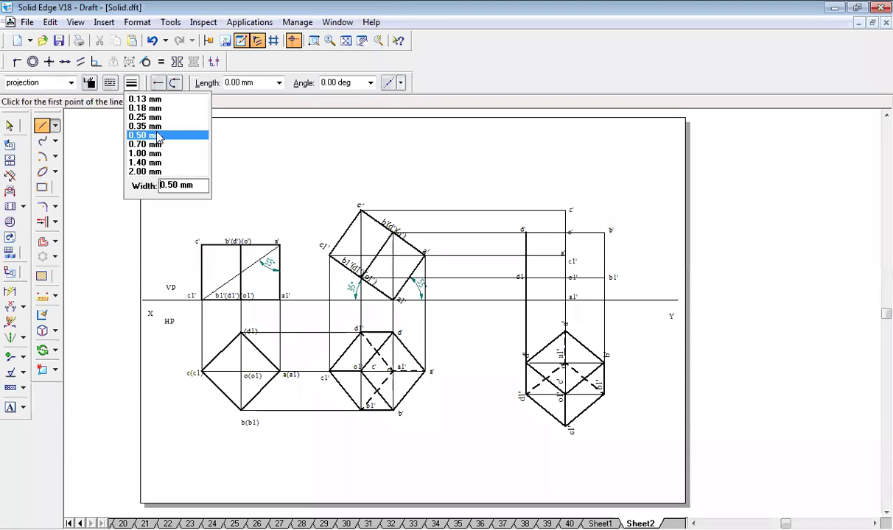
click(565, 298)
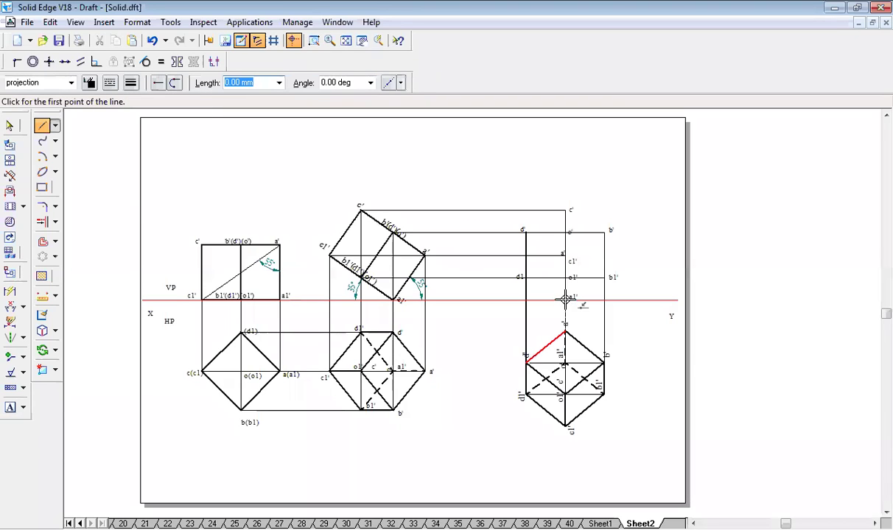
click(565, 299)
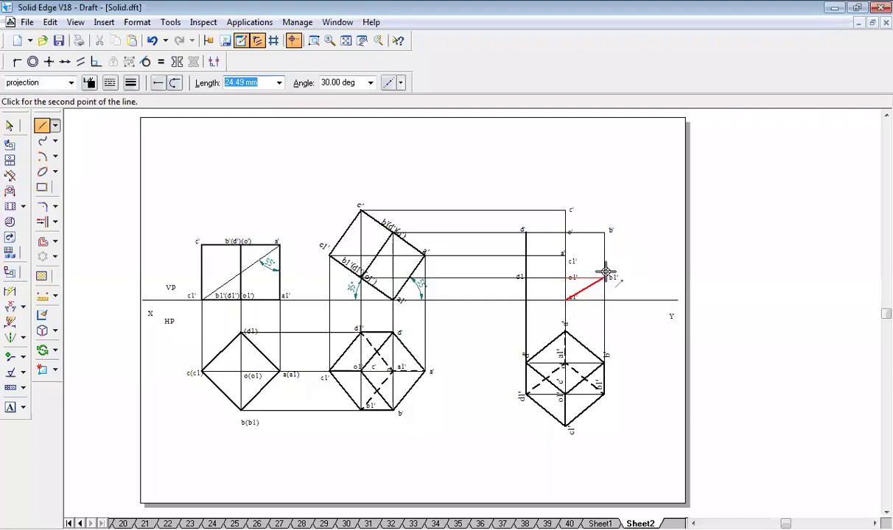
click(604, 278)
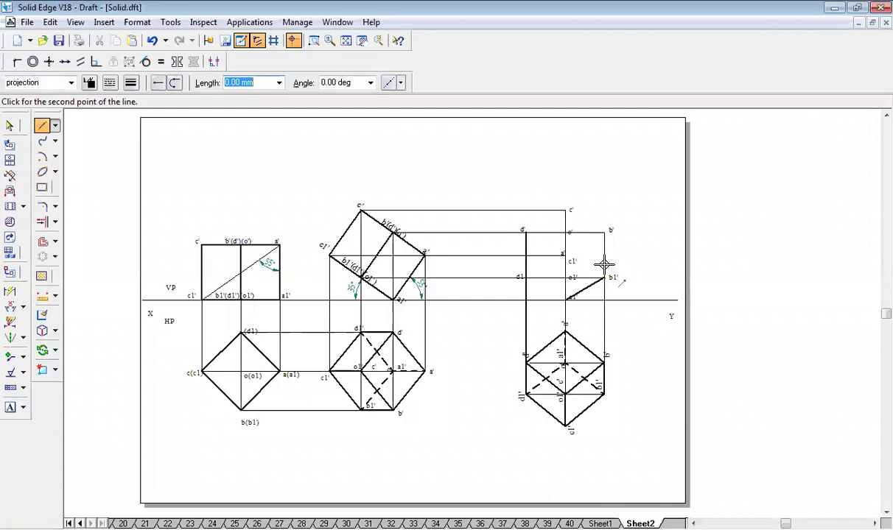
click(604, 233)
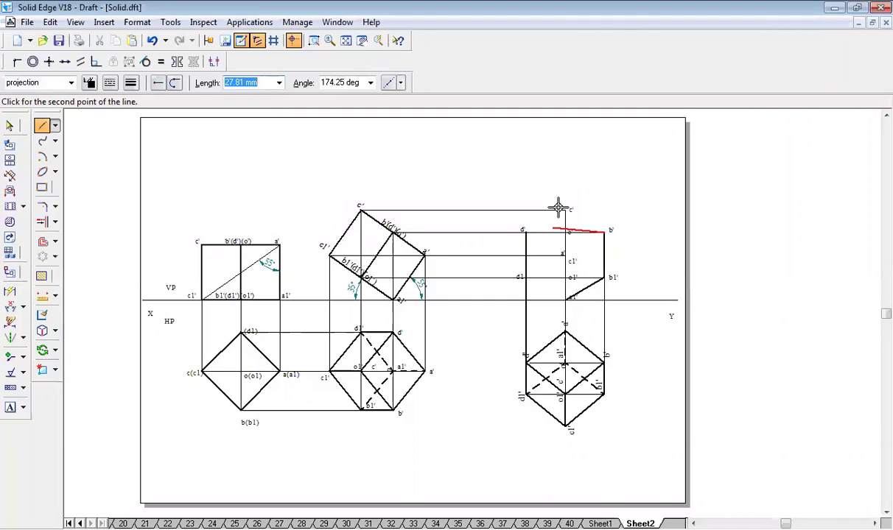
click(565, 211)
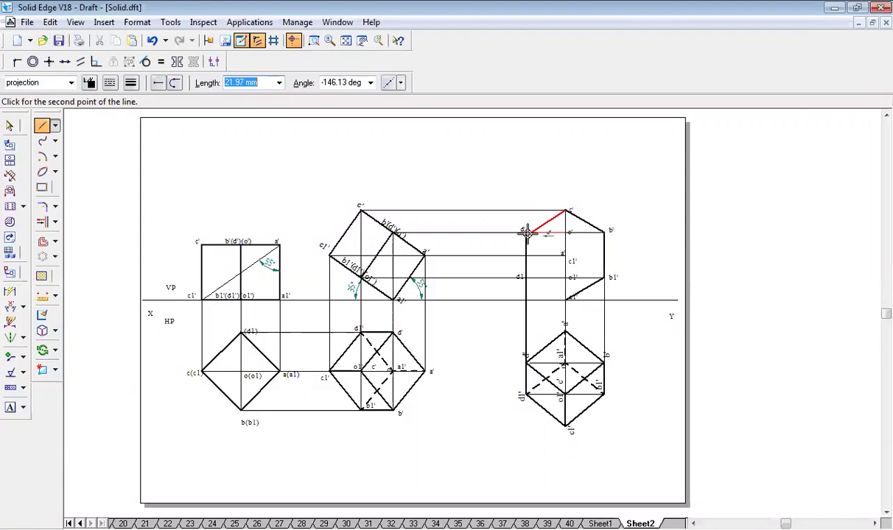
click(526, 234)
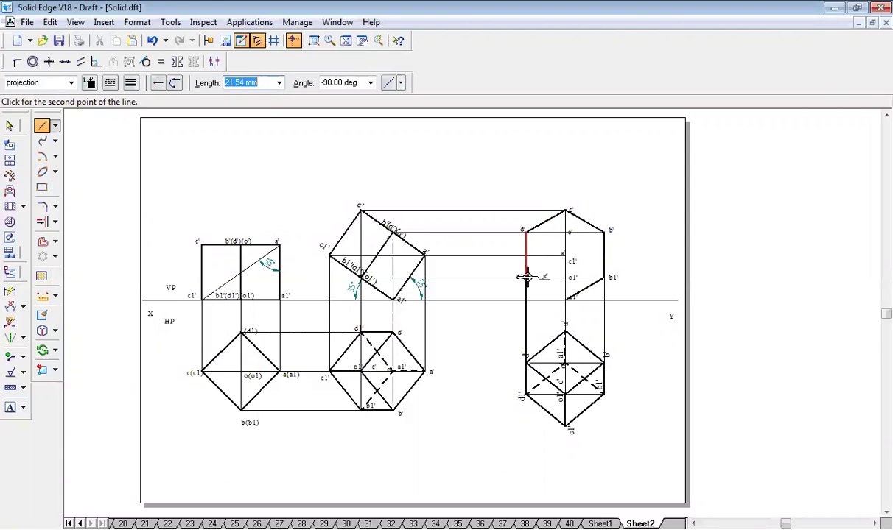
click(582, 295)
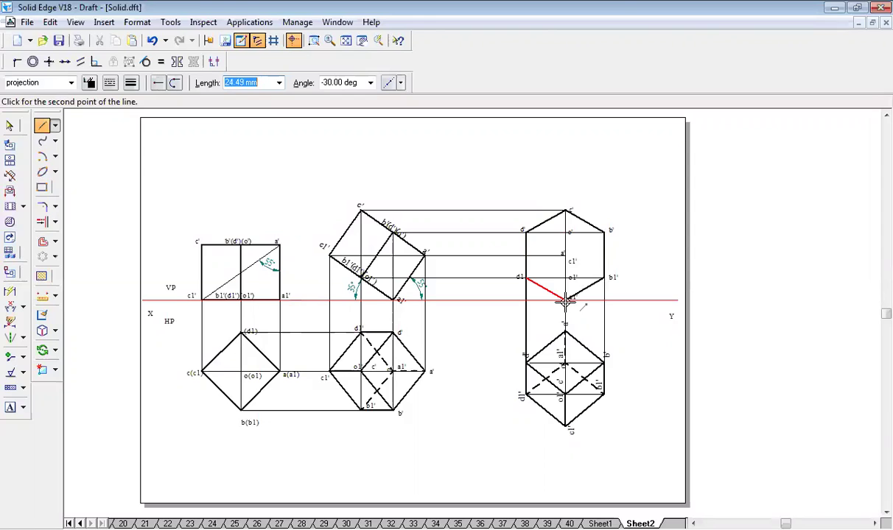
click(565, 301)
right_click(565, 300)
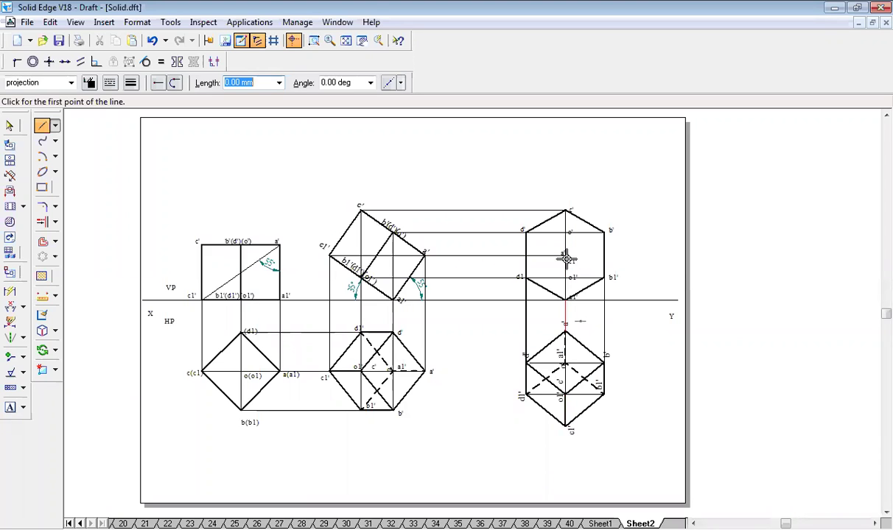
Step: Draw the hidden edges of the new front view as dashed lines from a' to b', d' and a1'
click(564, 255)
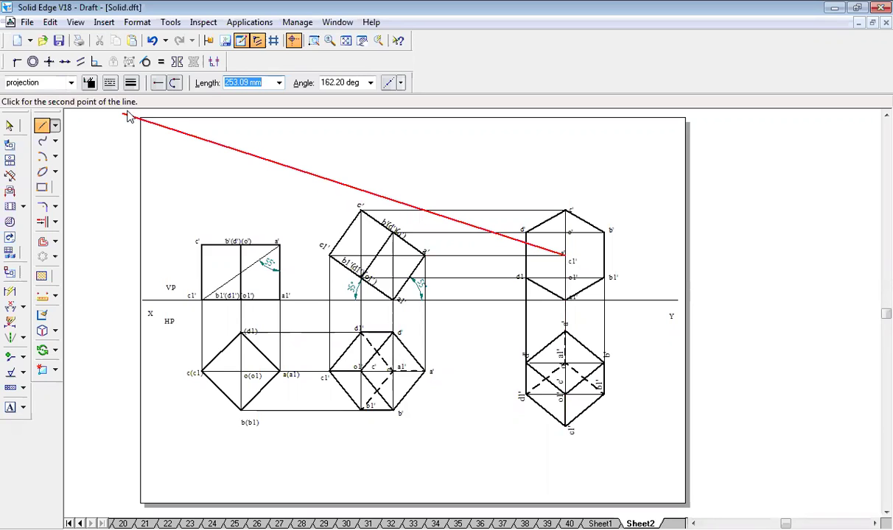
click(603, 232)
right_click(563, 252)
click(564, 254)
click(526, 233)
right_click(527, 235)
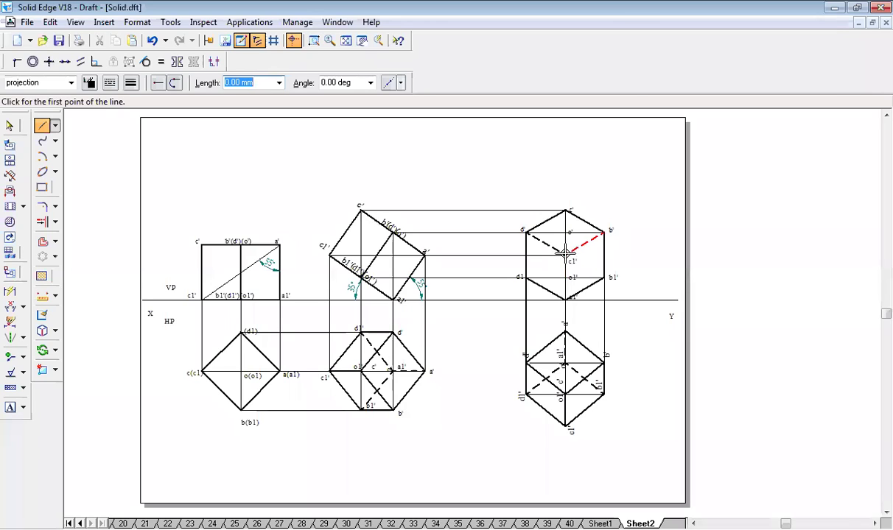
click(564, 253)
click(566, 299)
right_click(568, 299)
Step: Draw the visible inner edges of the new front view as solid lines from c1' to d1', b1' and c'
click(525, 277)
click(604, 279)
click(604, 279)
key(Escape)
click(564, 255)
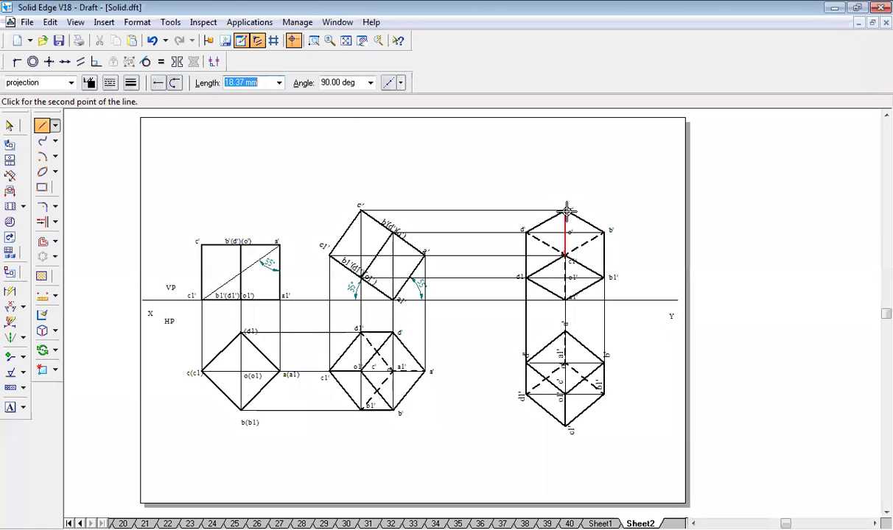
key(Escape)
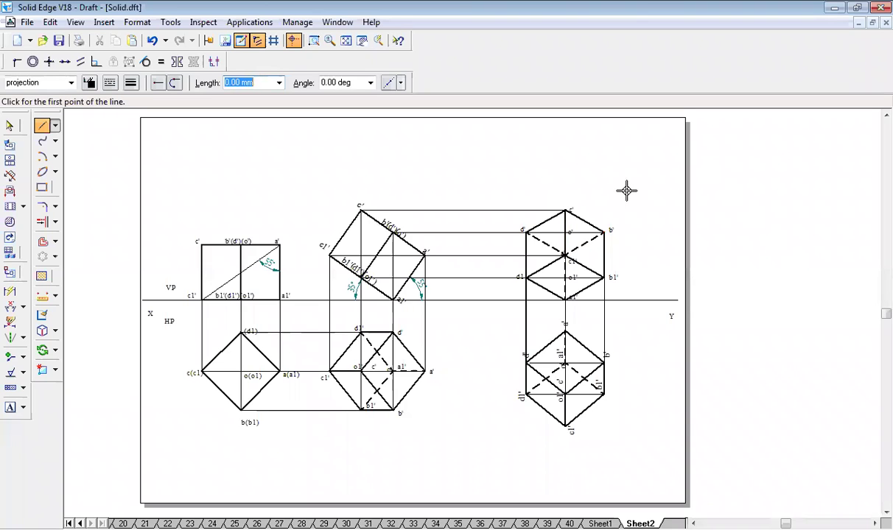
key(Escape)
Step: Set the line width of the vertical projector between d1' of the new front view and the rotated top view to 0.05 mm
click(524, 310)
click(209, 83)
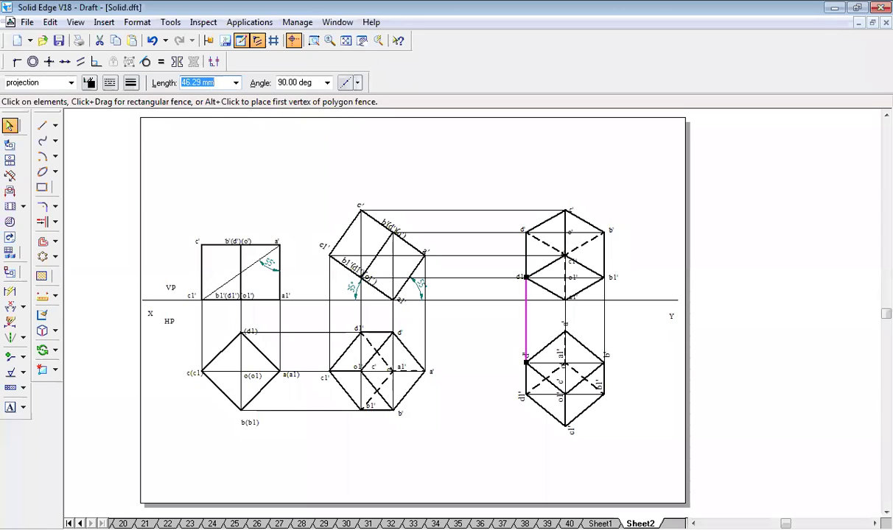
click(131, 82)
key(BackSpace)
key(BackSpace)
text(05)
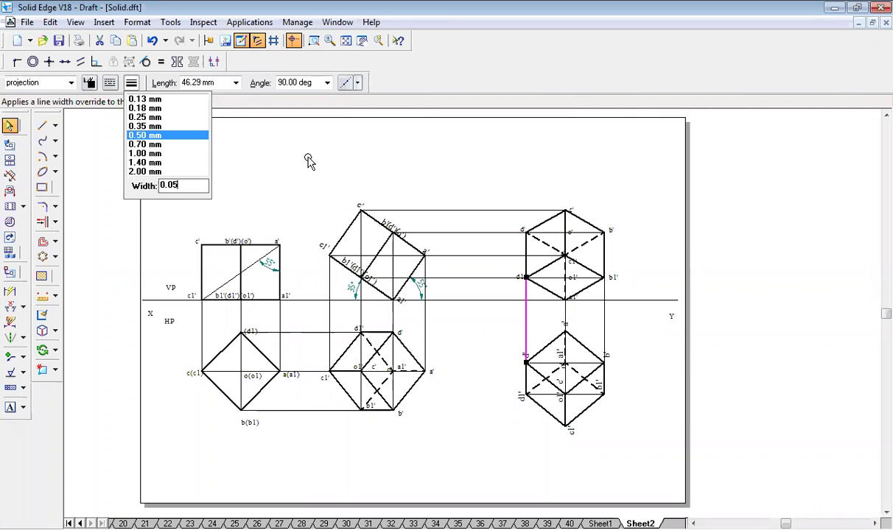
click(410, 154)
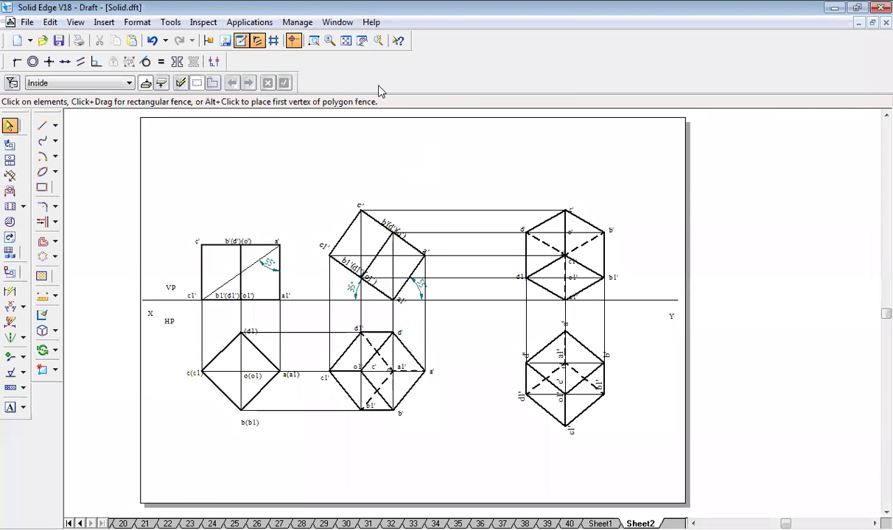
Step: Zoom in on the new front view and the rotated top view to examine their edges and labels
click(313, 41)
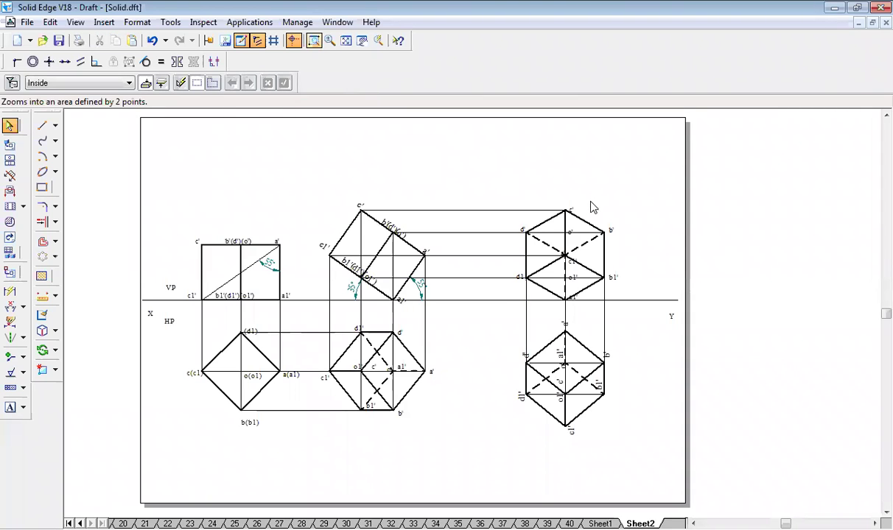
mouse_move(515, 191)
mouse_down()
mouse_move(541, 289)
mouse_move(621, 463)
mouse_up()
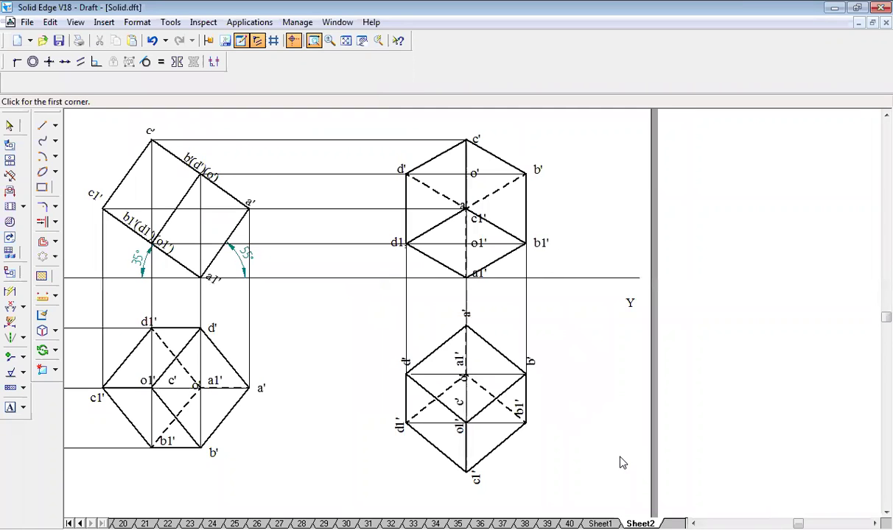
right_click(519, 88)
key(Escape)
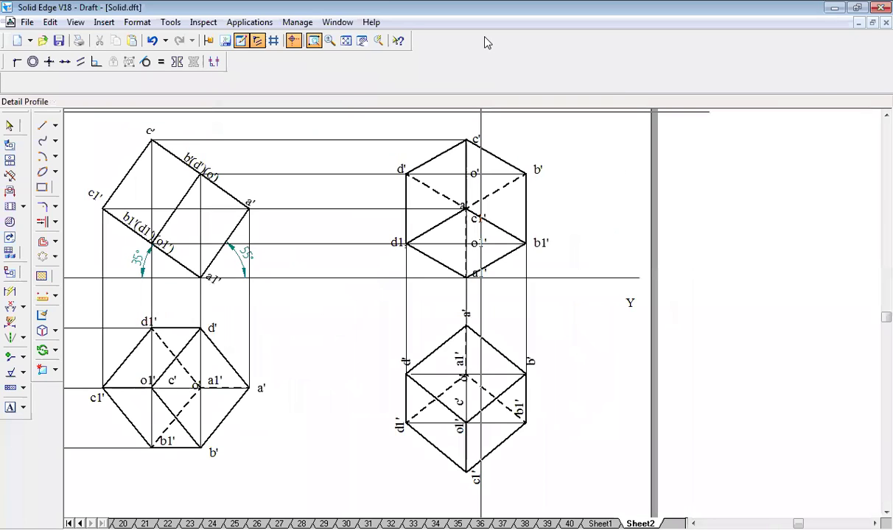